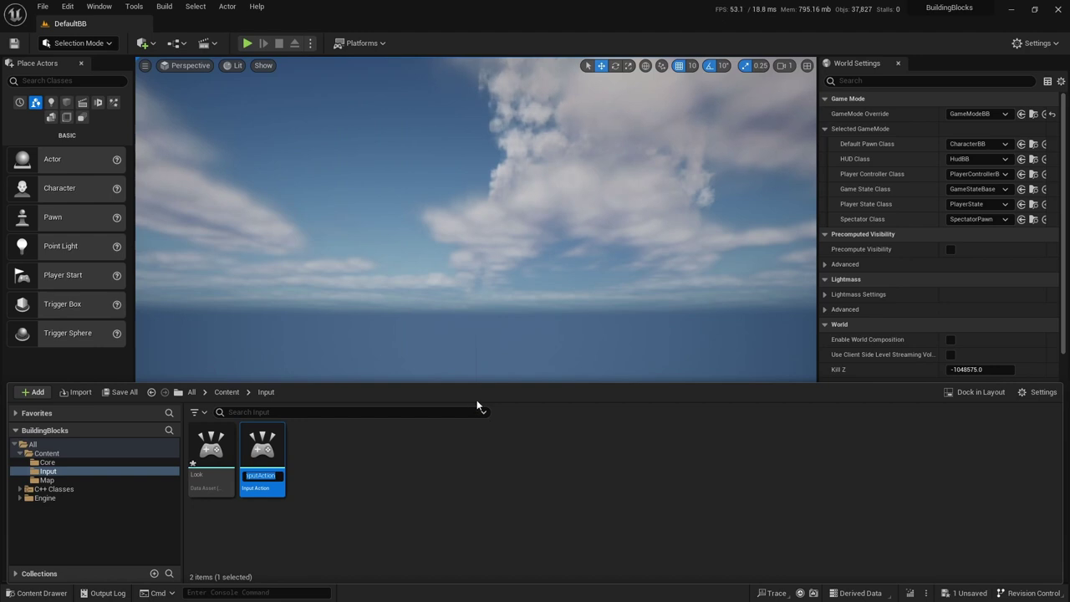
Name the new input action in the Input folder Move
text(Move)
key(Return)
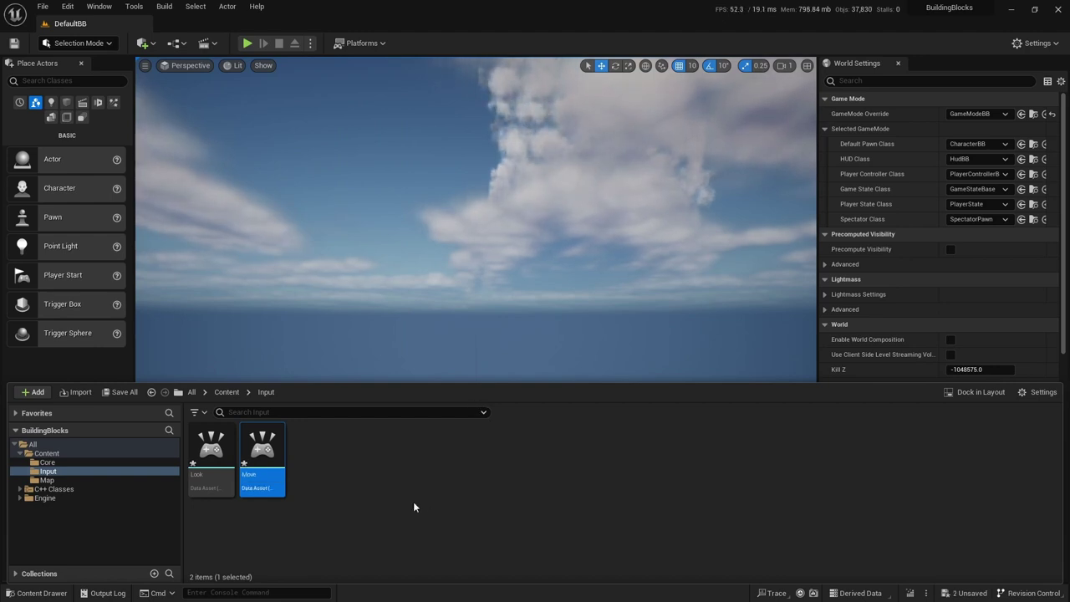
Create another input action named Jump in the Input folder and save all unsaved input actions
right_click(363, 456)
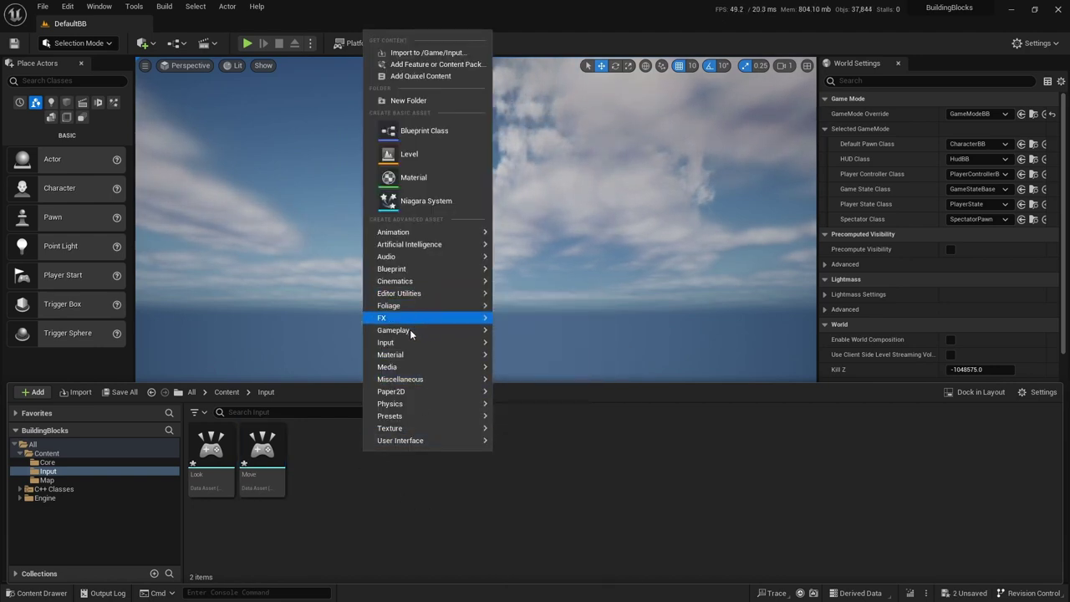
mouse_move(413, 348)
click(548, 399)
text(Jump)
key(Return)
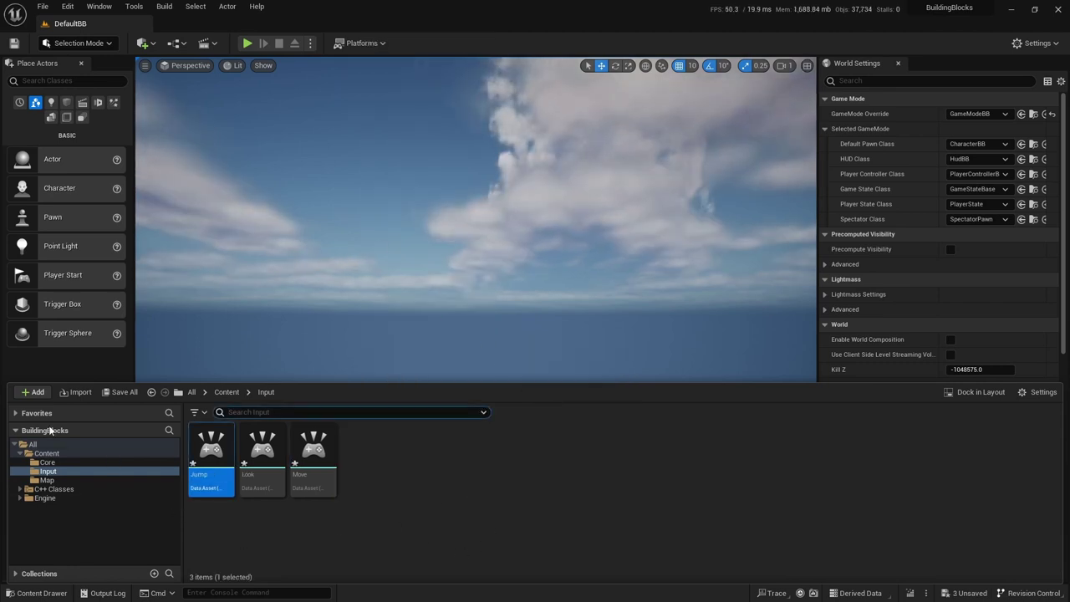
click(122, 393)
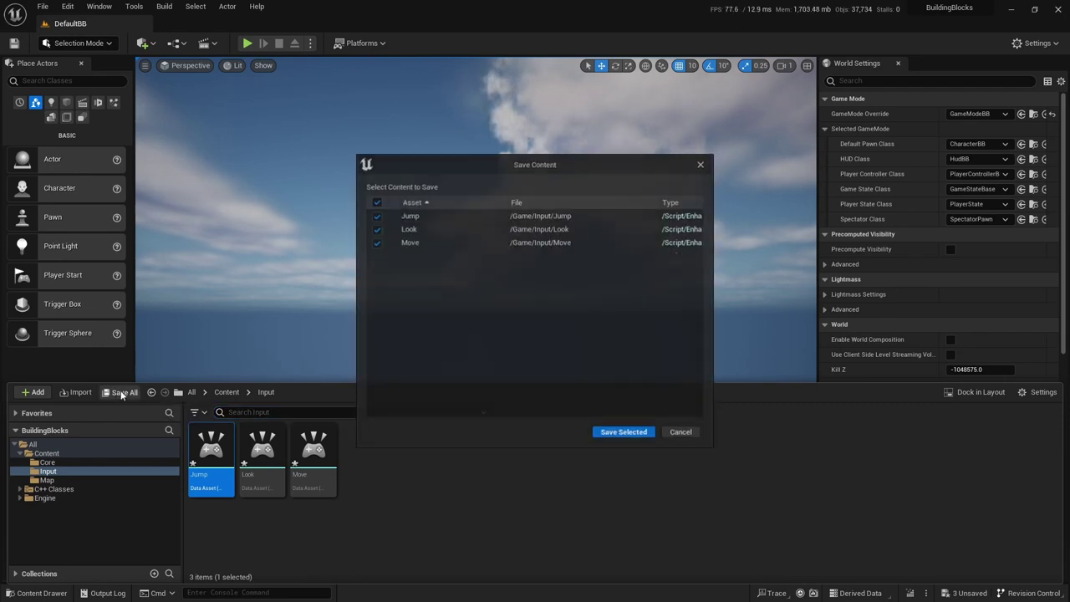
click(625, 433)
Open the Look input action and set its Value Type to Axis2D (Vector2D)
double_click(259, 453)
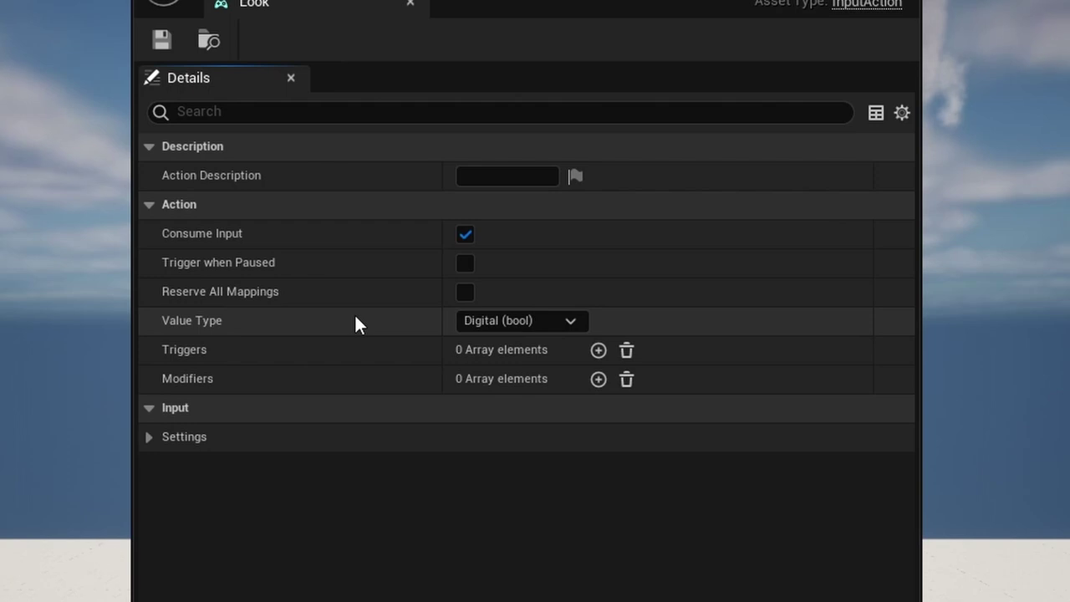
click(575, 326)
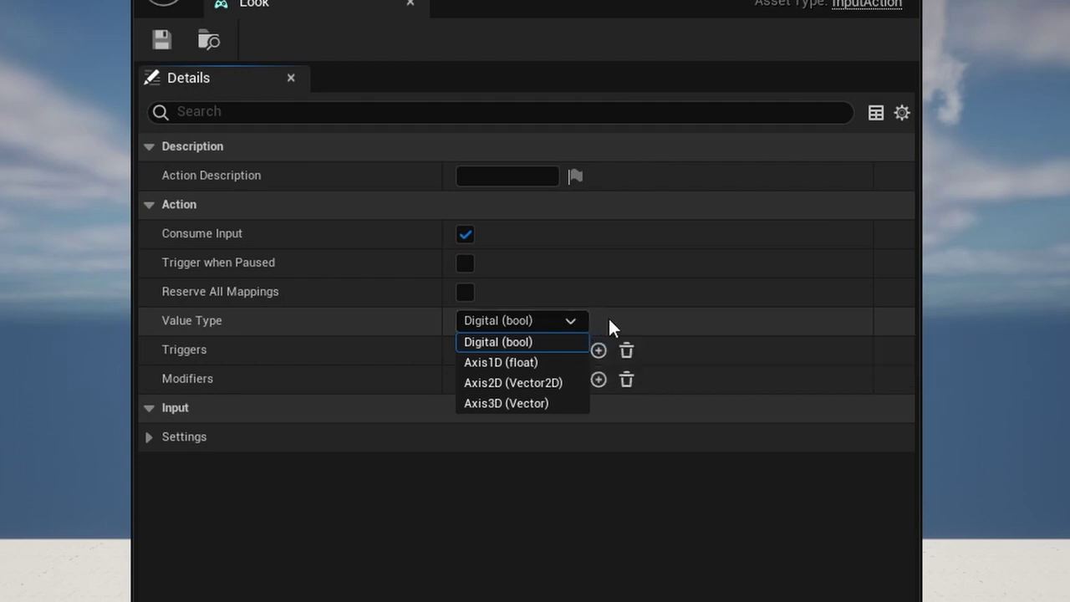
click(569, 319)
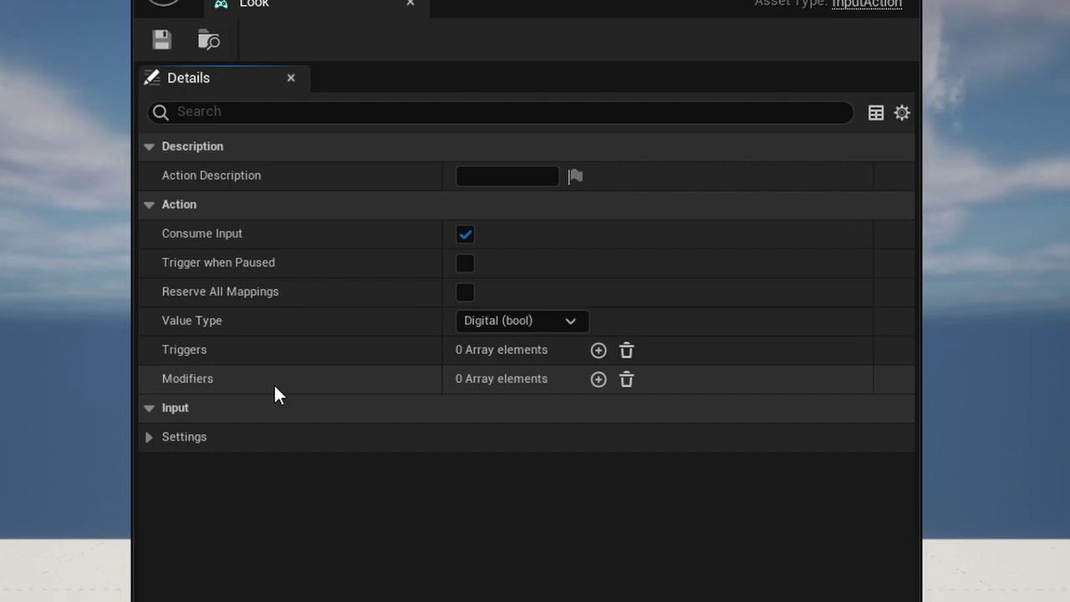
click(575, 321)
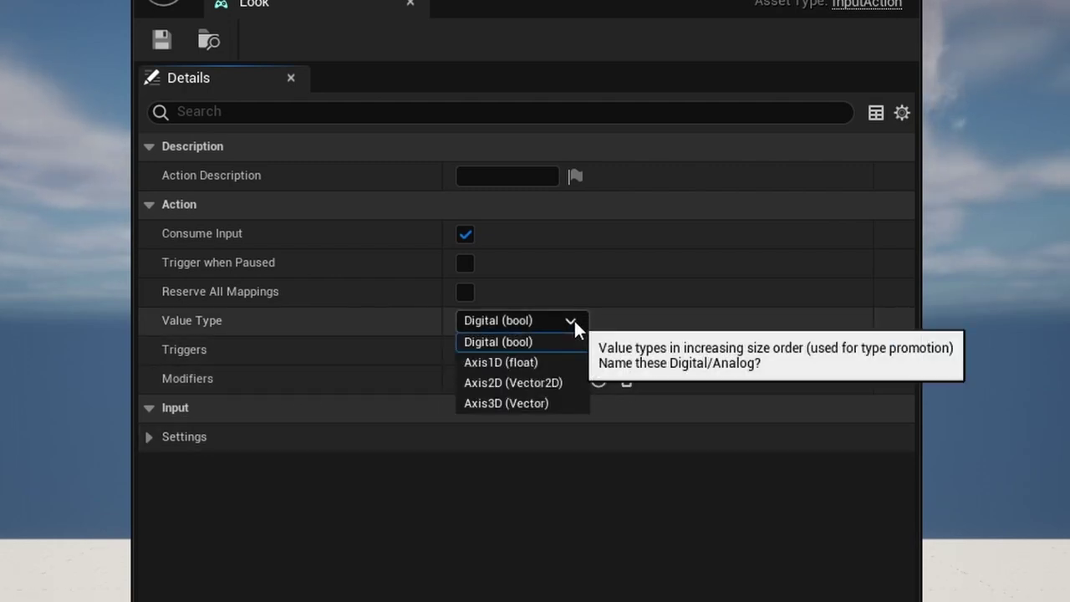
click(496, 383)
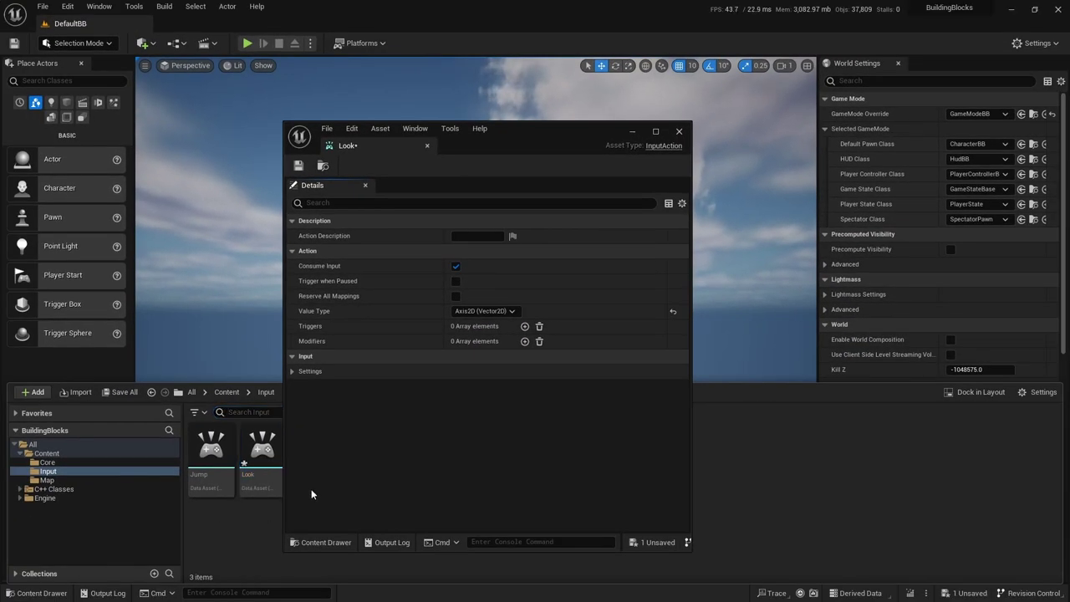
Open the Move input action and set its Value Type to Axis2D (Vector2D)
drag(506, 136, 611, 132)
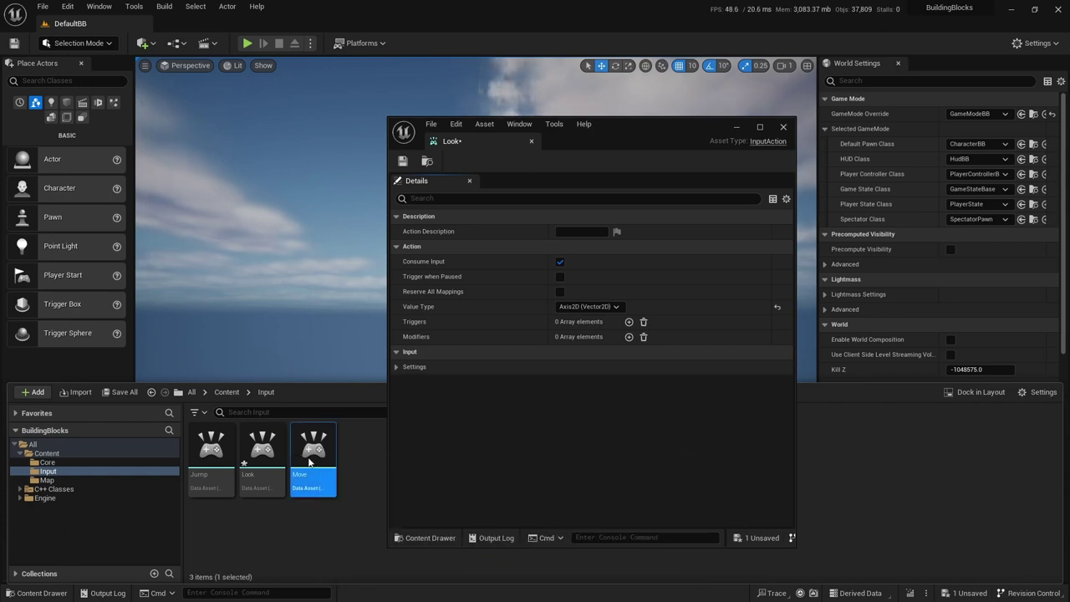
double_click(314, 451)
click(616, 308)
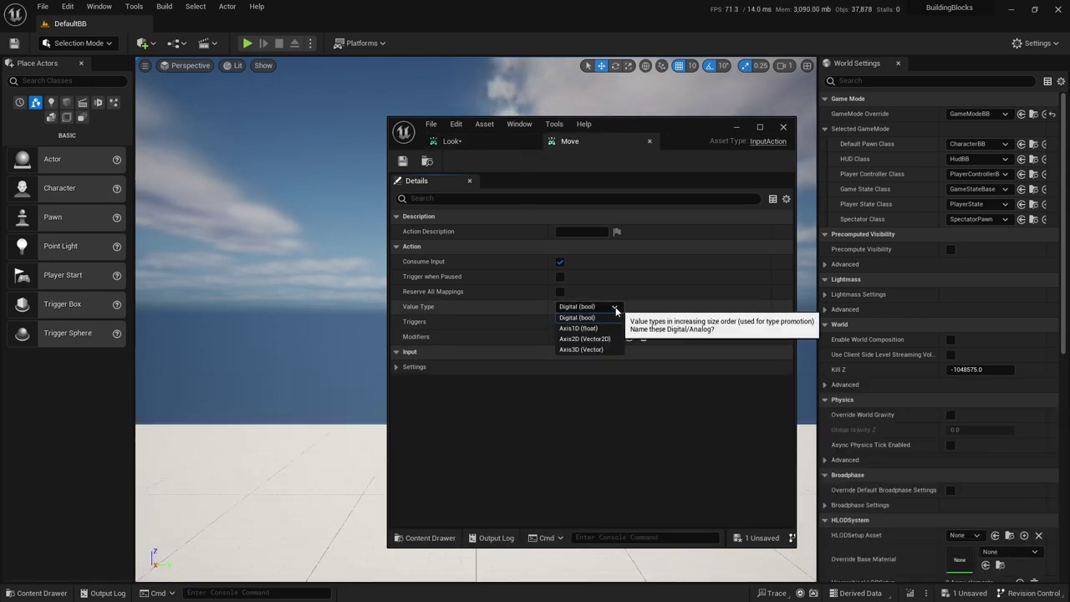
click(592, 338)
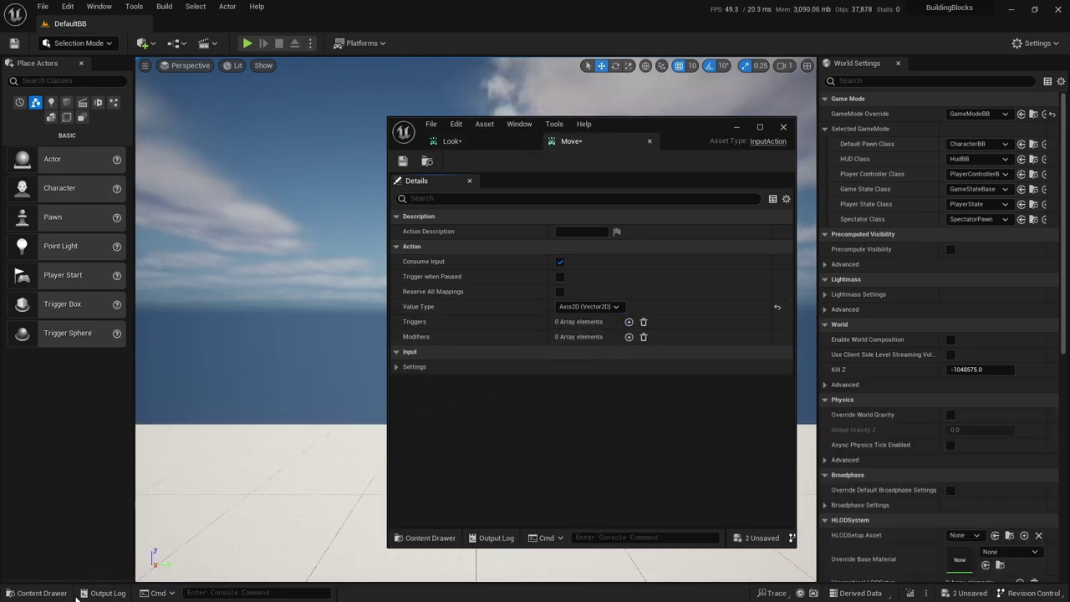
Open the Jump input action to check its Value Type
click(37, 593)
click(211, 450)
double_click(211, 450)
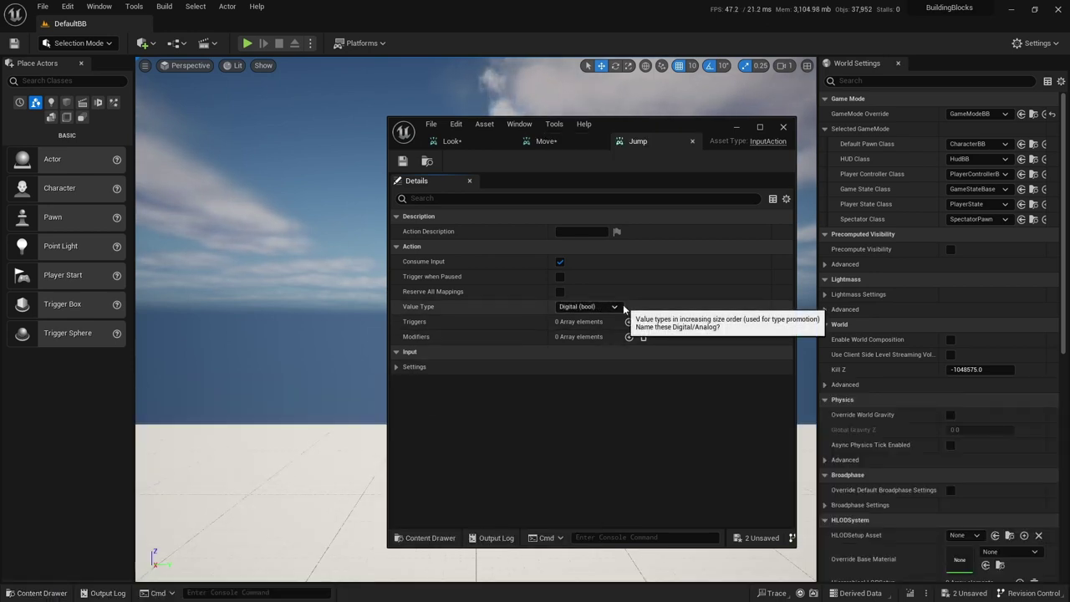
Save the modified Look and Move input actions and close the asset editor window
click(37, 593)
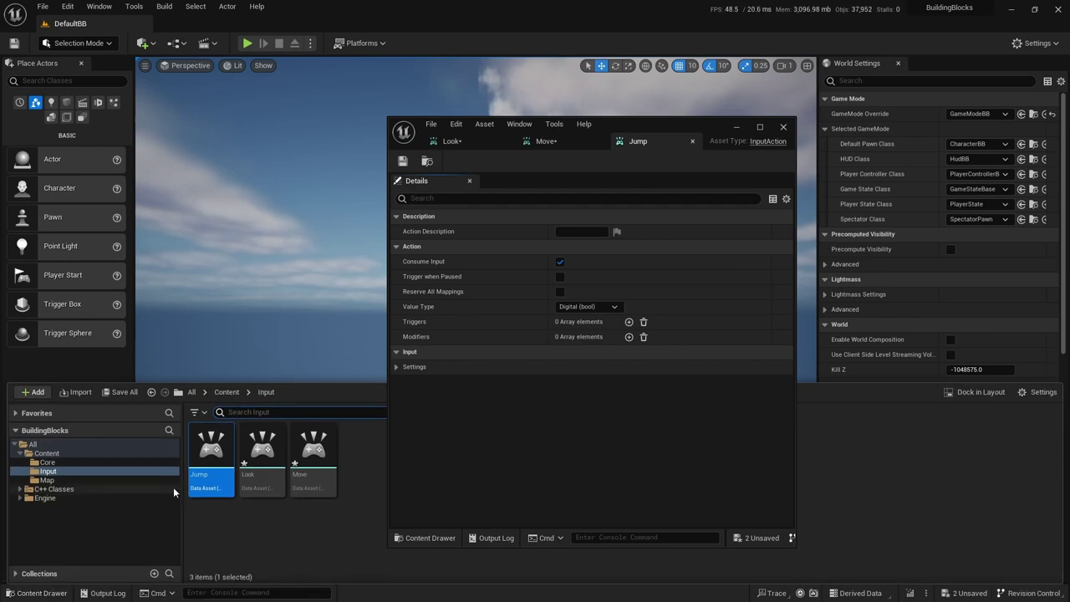
click(122, 392)
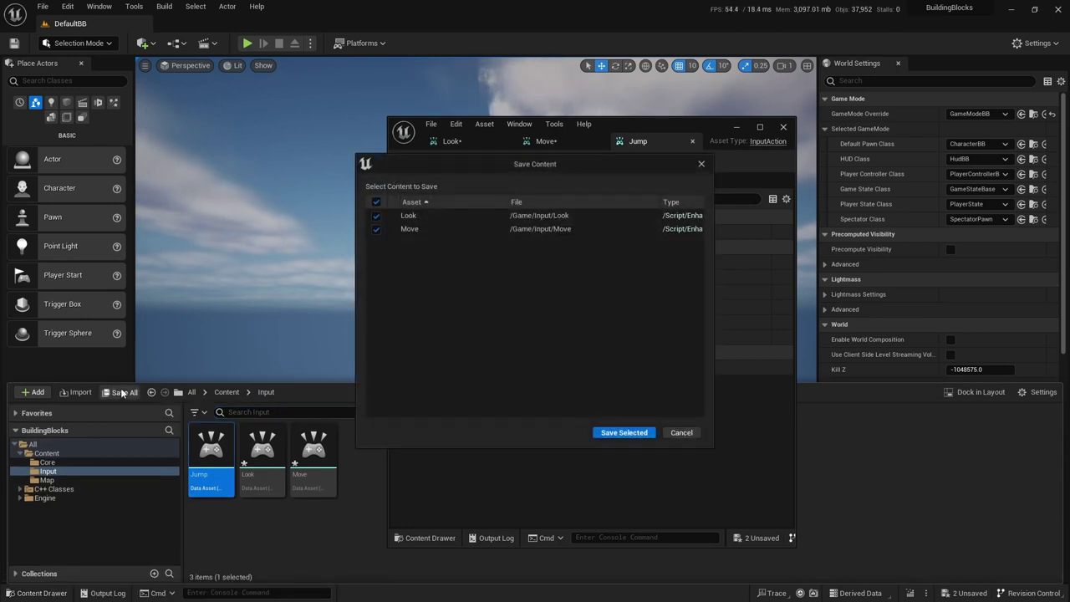
click(615, 432)
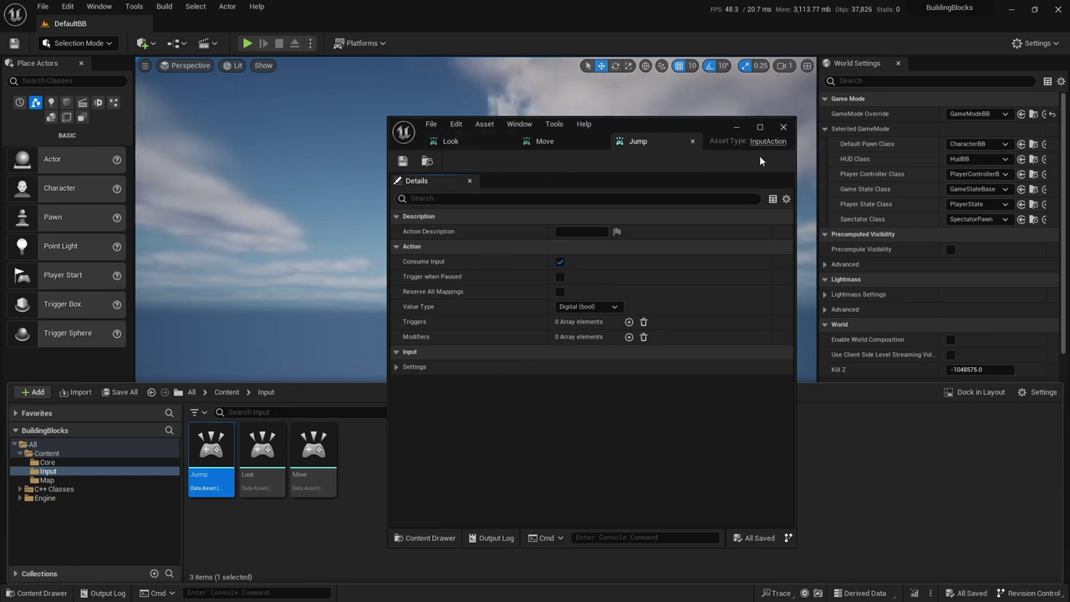
click(783, 126)
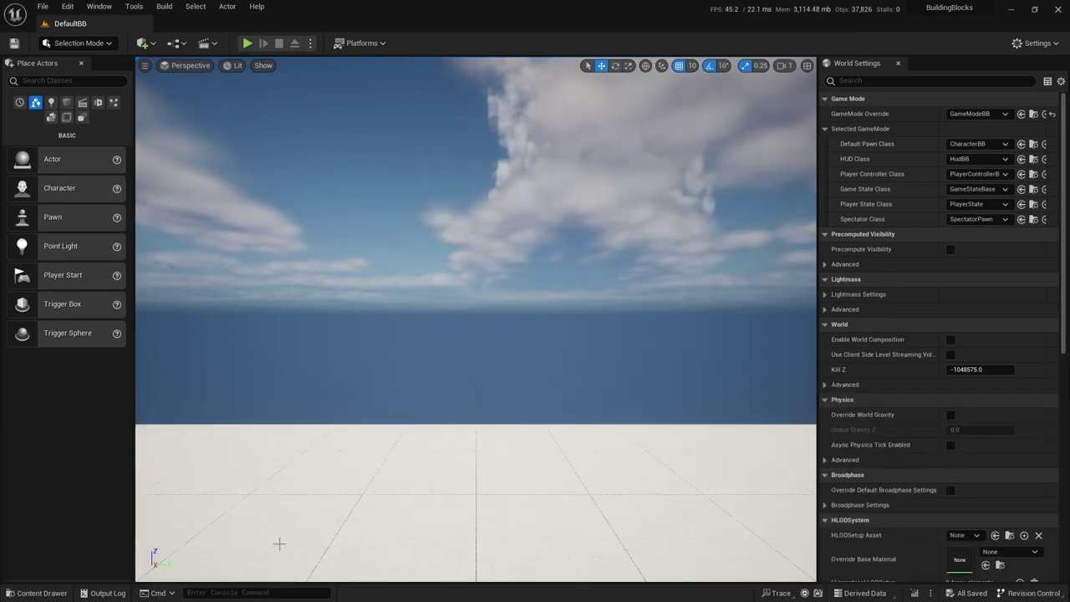
Create an Input Mapping Context named DefaultMappingContext in the Input folder
click(46, 592)
right_click(432, 500)
mouse_move(469, 382)
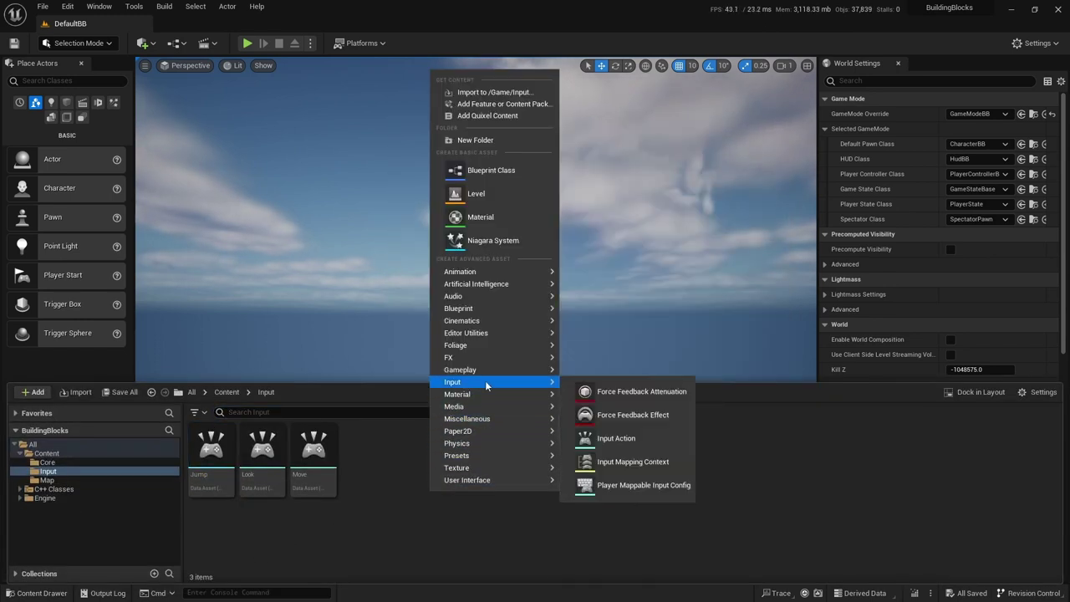
click(607, 462)
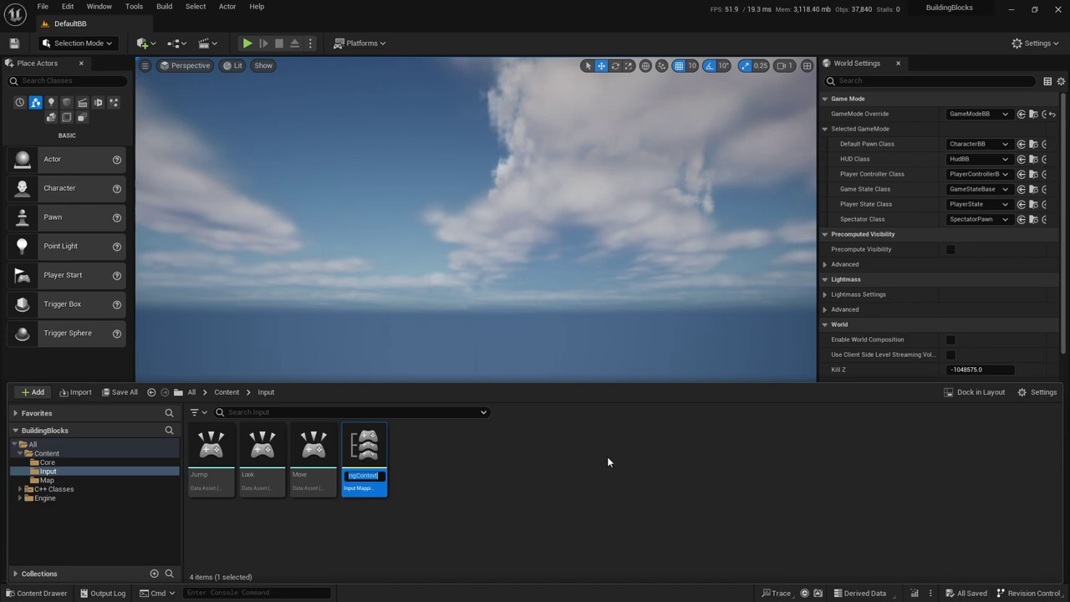
text(DefaultMappingContext)
key(Return)
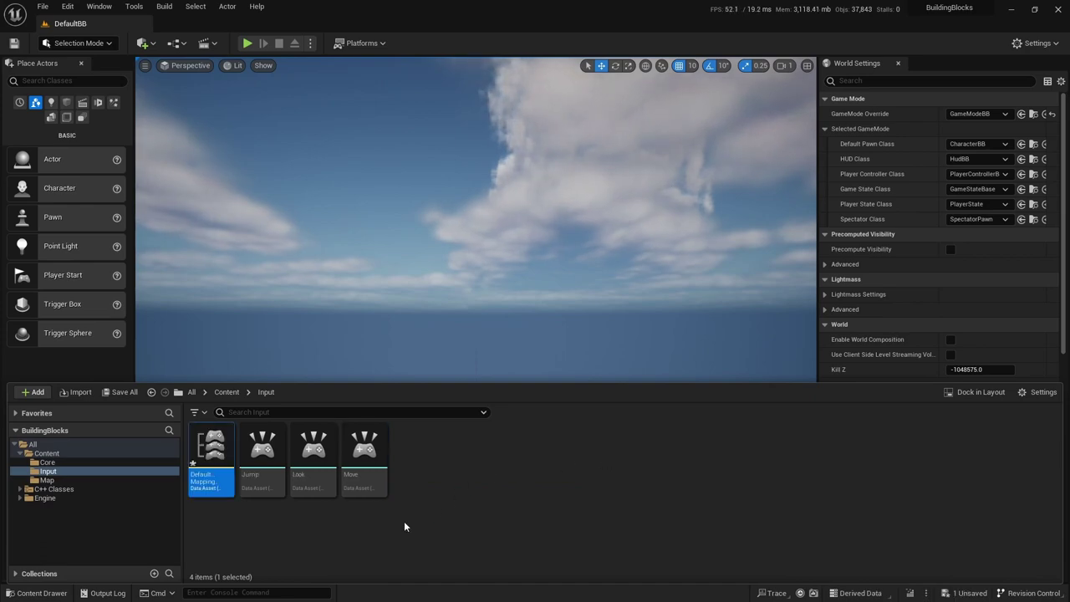
Open DefaultMappingContext and add a mapping assigned to the Look input action
double_click(216, 448)
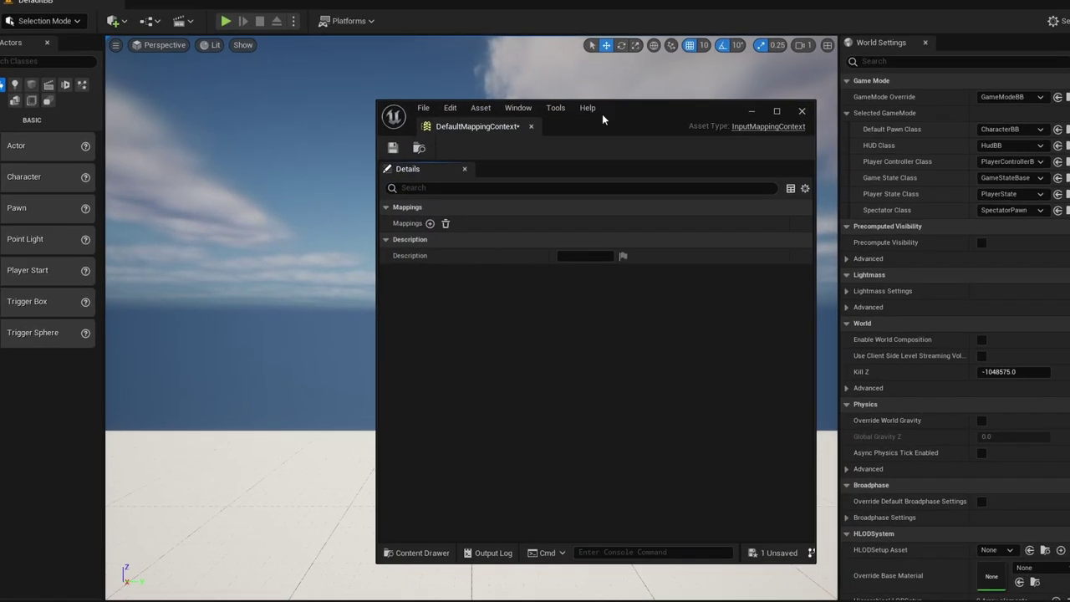
drag(620, 127, 544, 112)
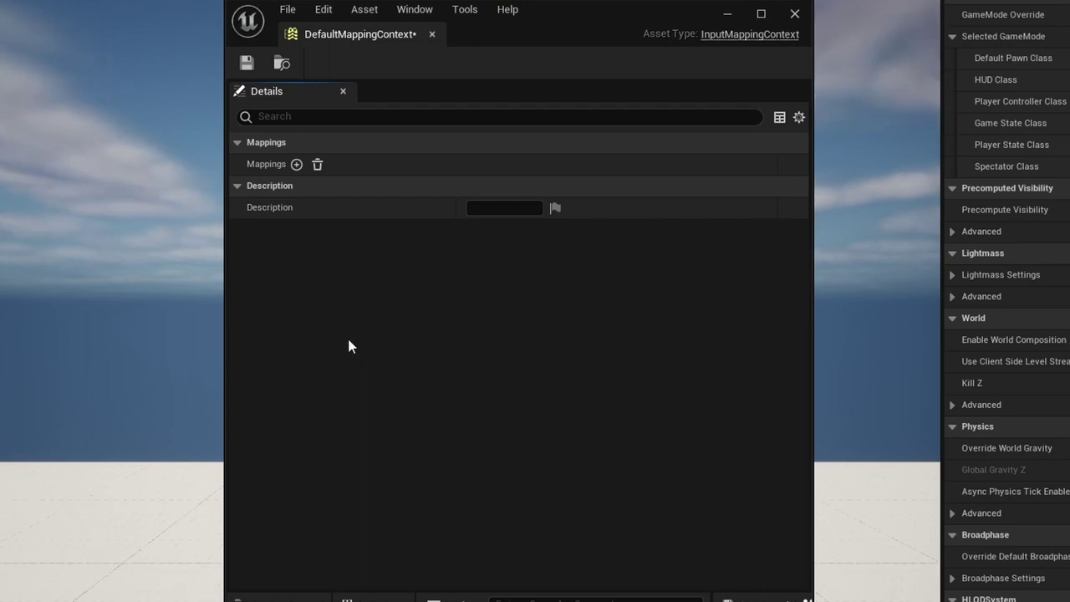
click(297, 165)
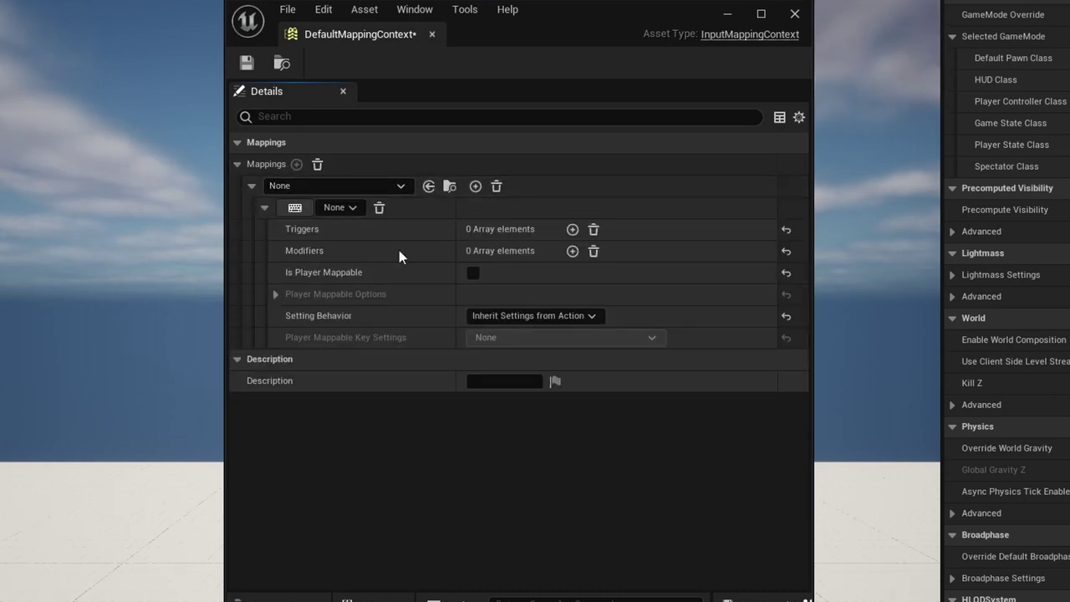
click(401, 186)
click(338, 386)
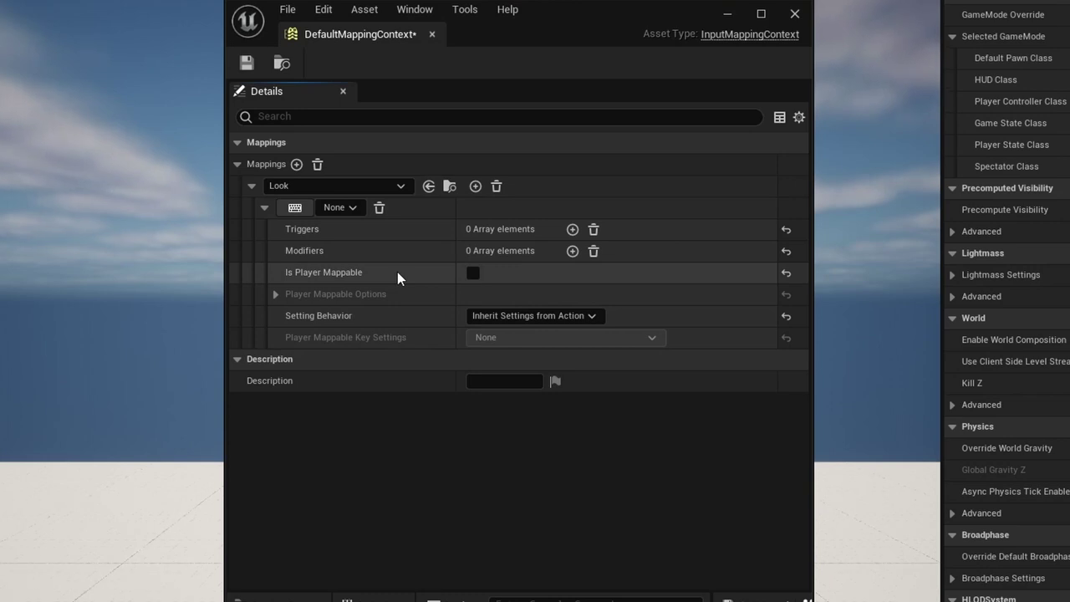
Examine the keyboard and gamepad inputs that can be bound to the Look mapping
click(354, 208)
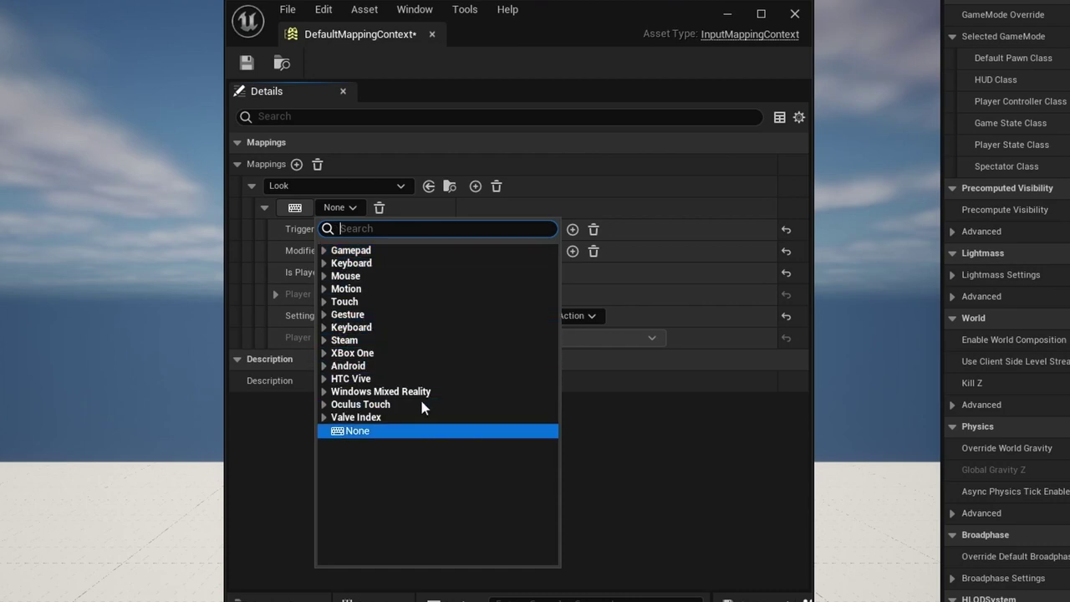
click(325, 264)
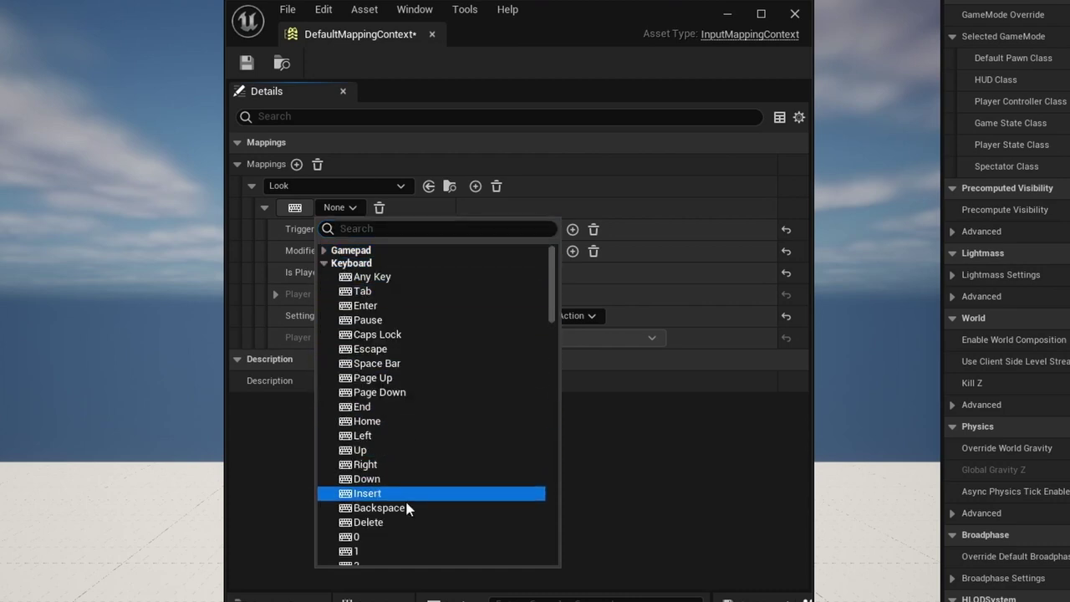
click(325, 264)
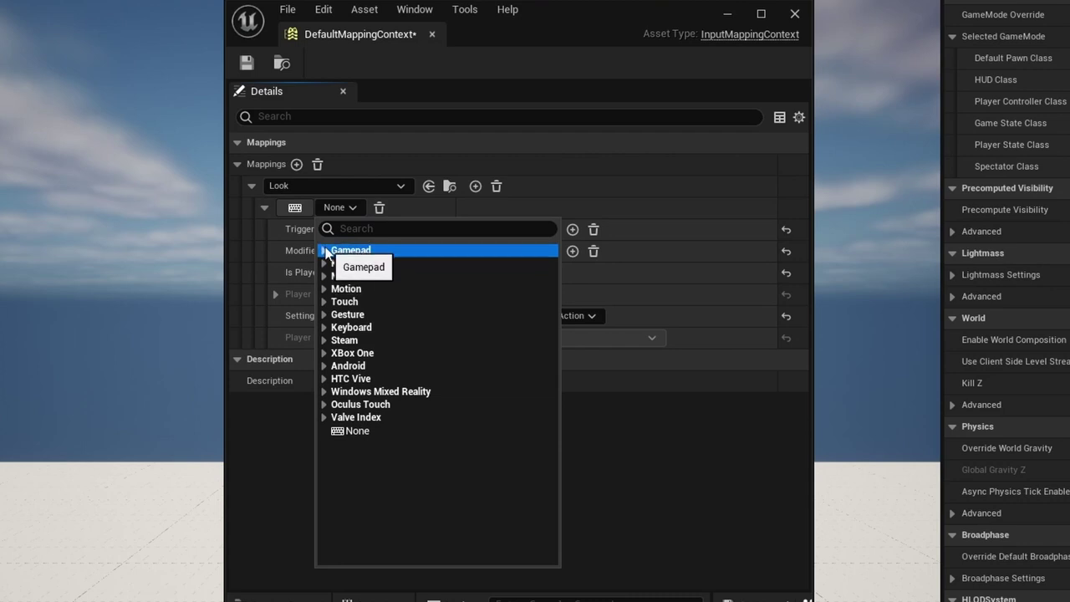
click(324, 250)
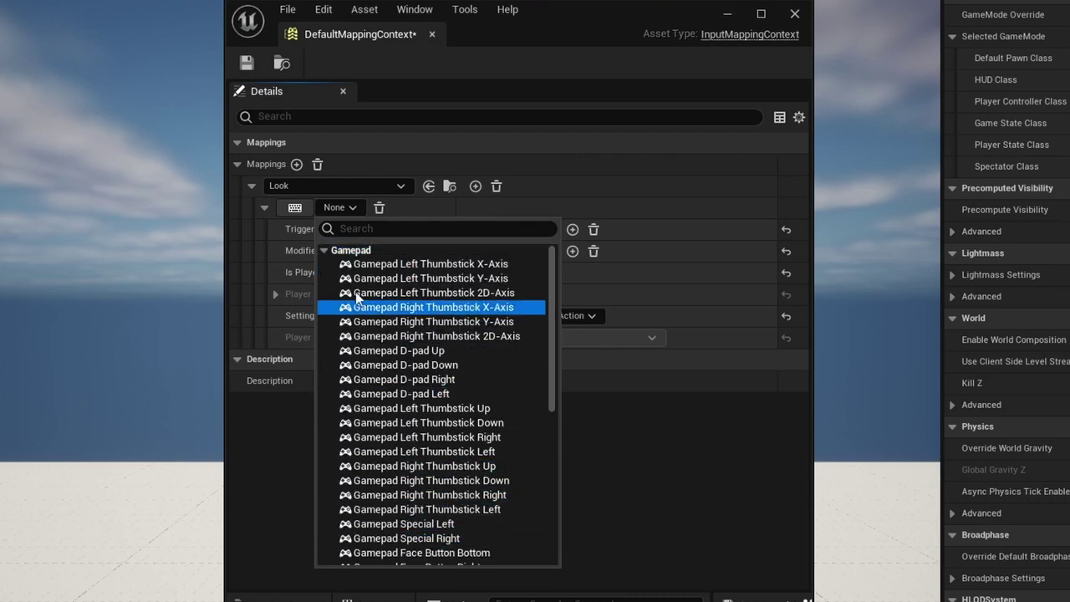
click(324, 251)
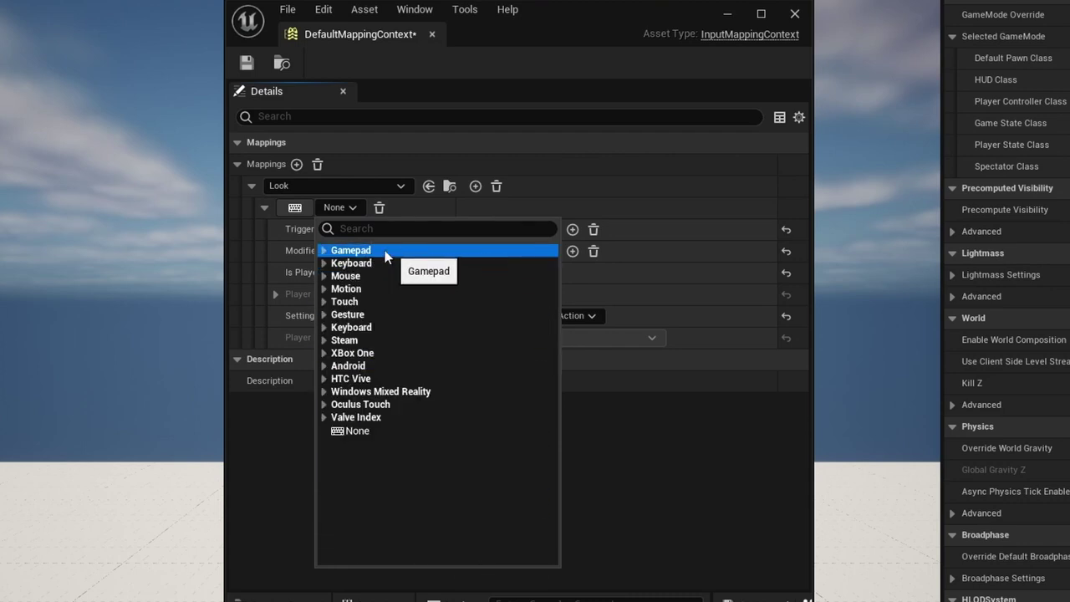
click(355, 206)
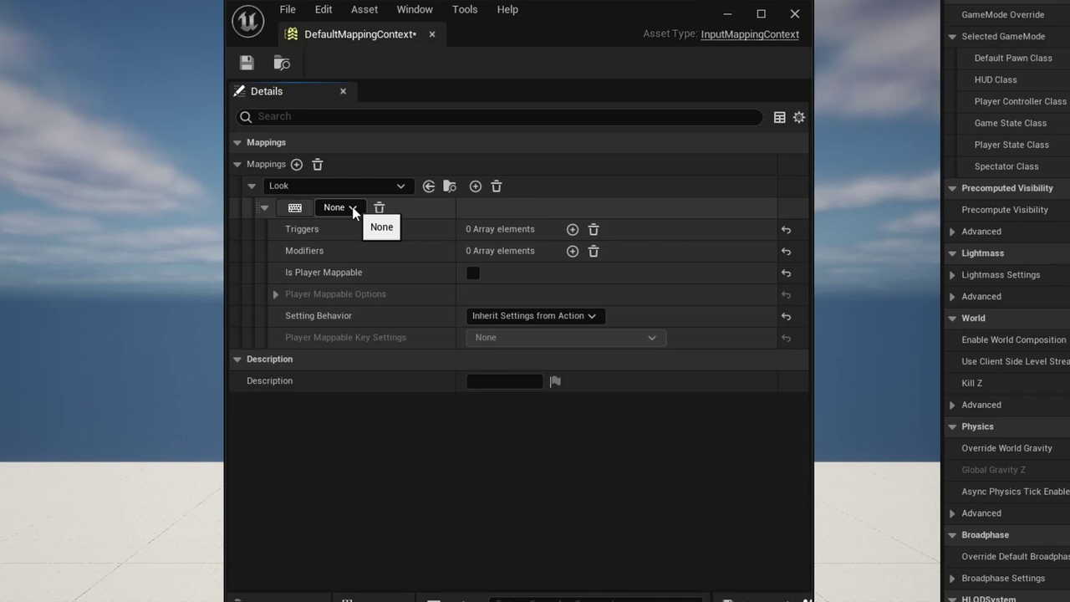
Bind the Look mapping to Mouse XY 2D-Axis
click(352, 207)
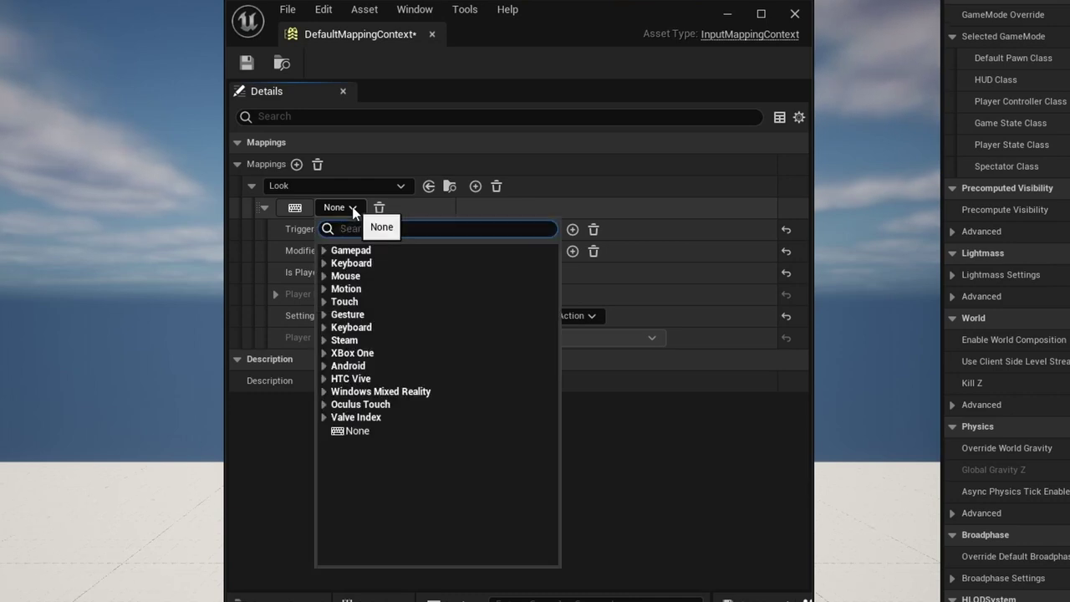
click(324, 276)
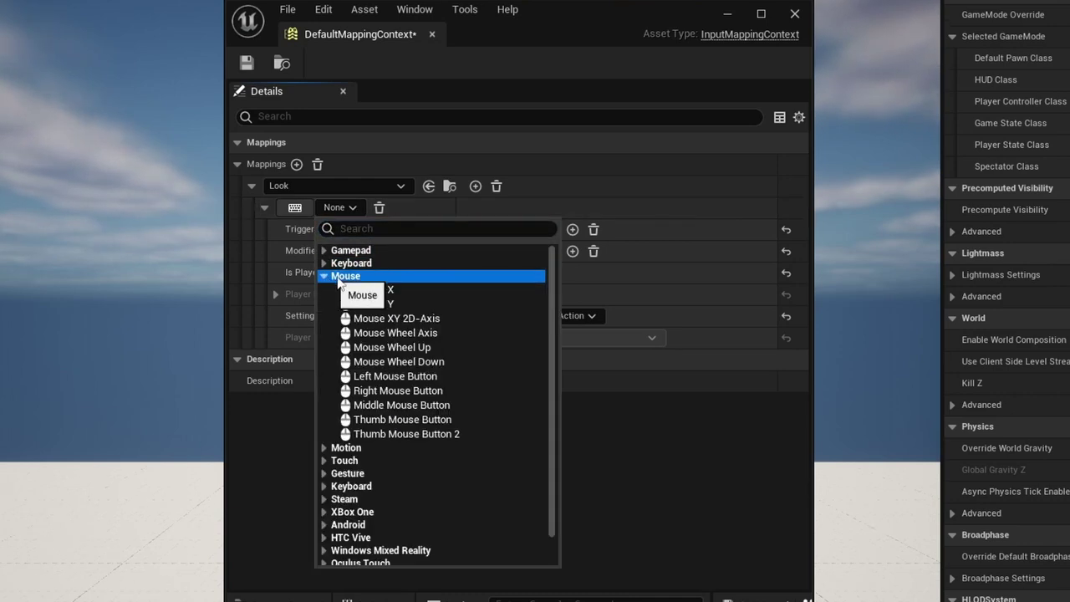
click(377, 319)
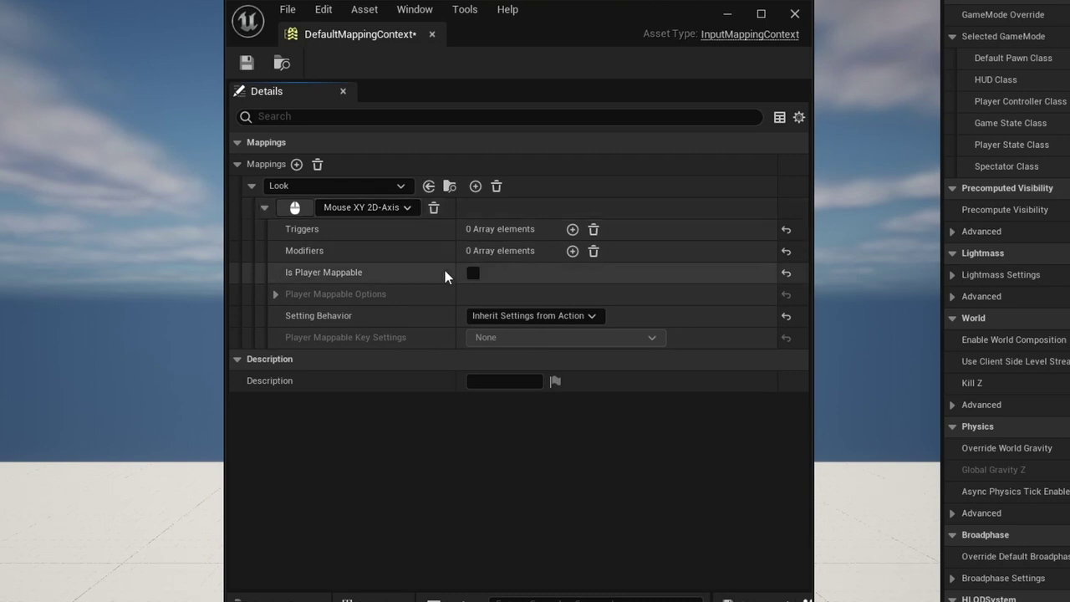
Add a Negate modifier to the Look action's Mouse XY 2D-Axis binding and limit it to the Y axis
click(573, 252)
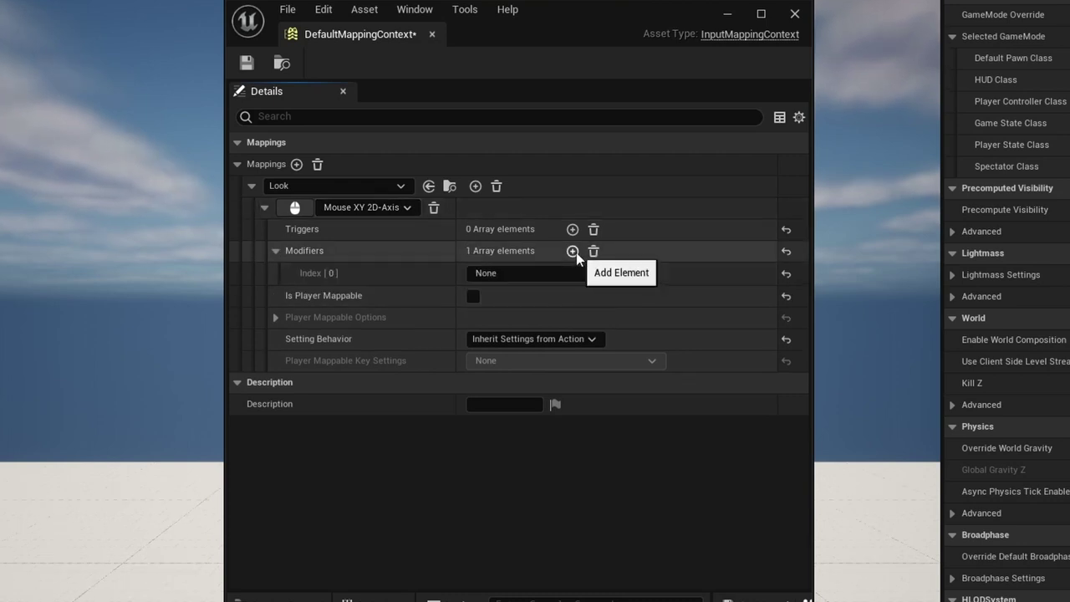
click(535, 275)
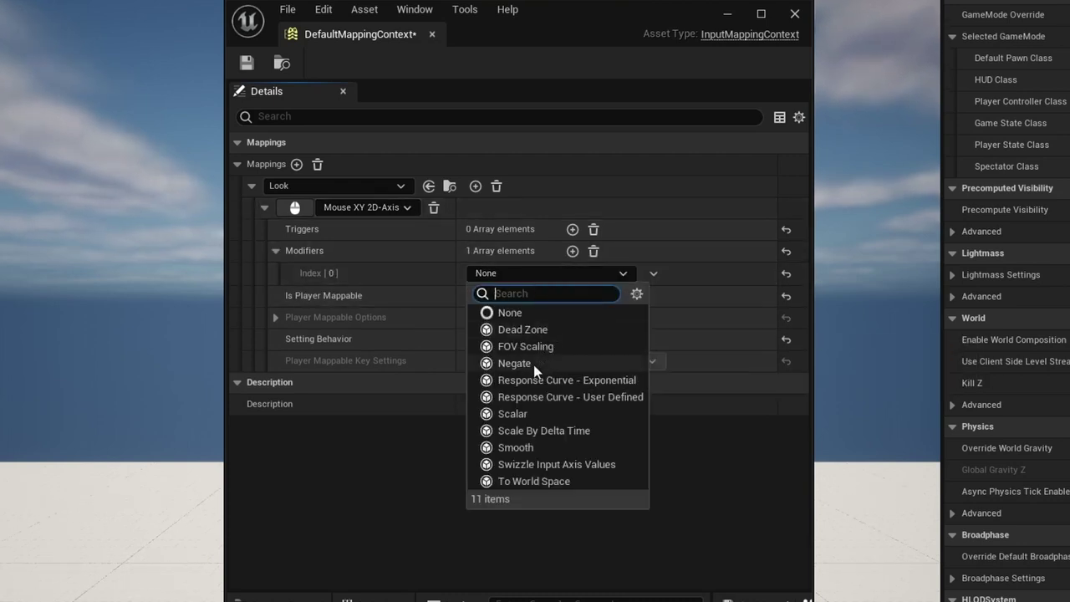
click(511, 364)
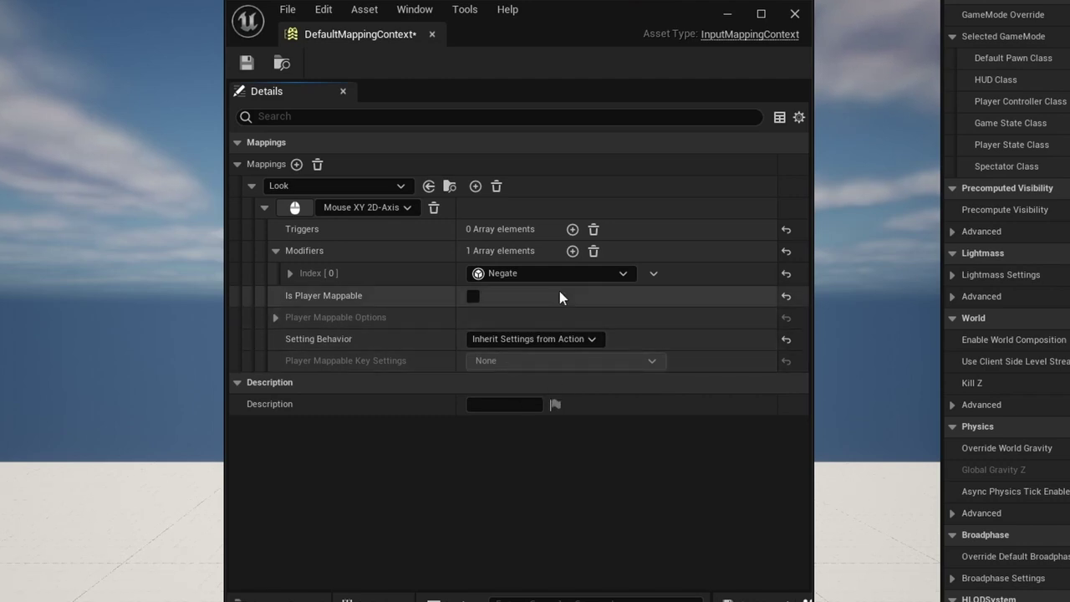
click(291, 273)
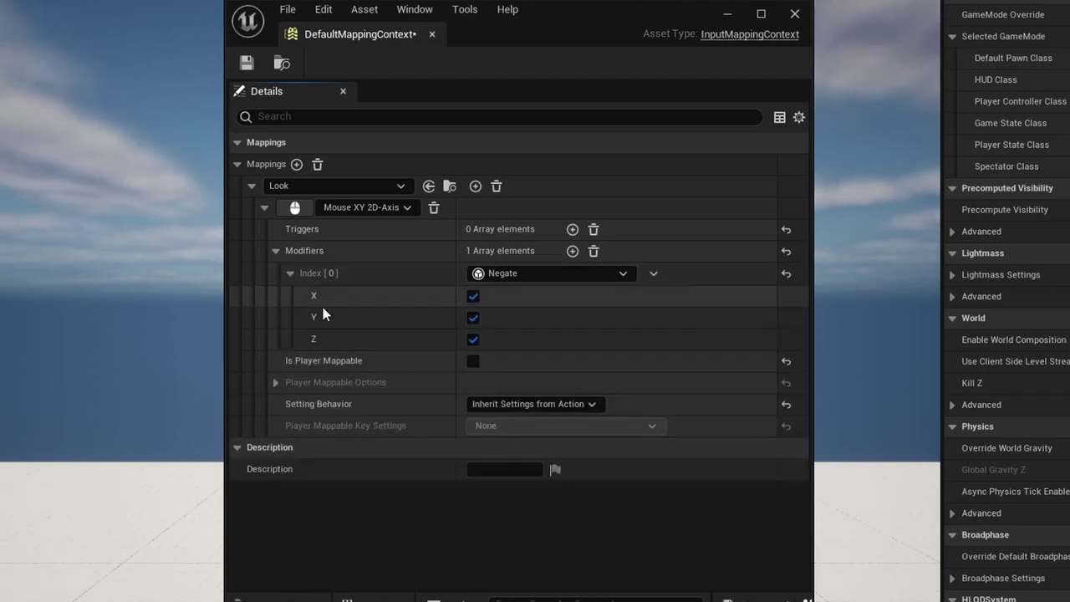
click(473, 297)
click(473, 339)
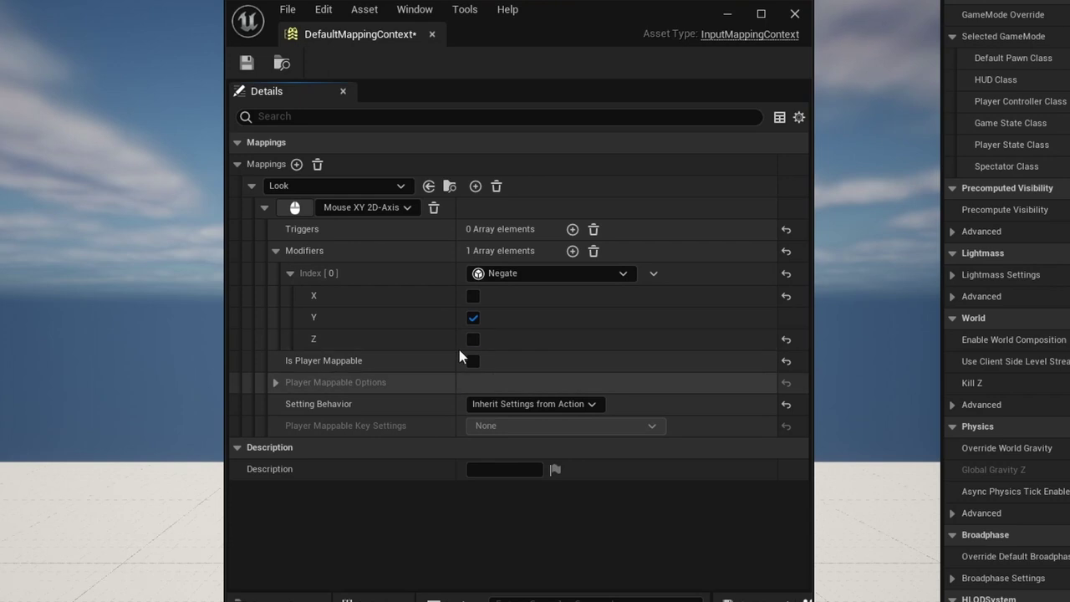
click(275, 251)
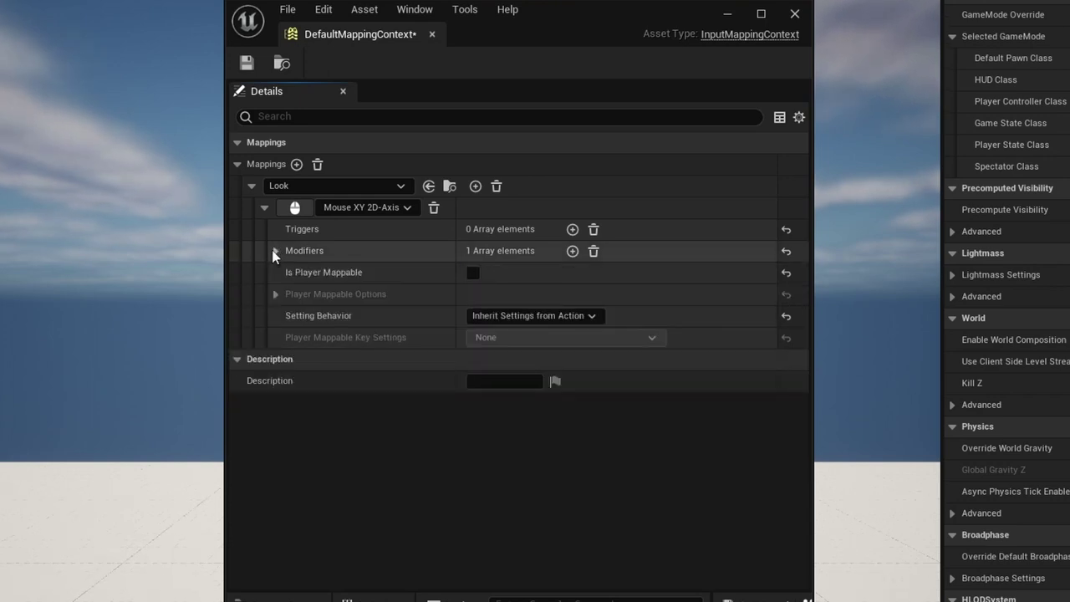
Add a second binding to the Look mapping and assign it to Gamepad Right Thumbstick 2D-Axis
click(476, 186)
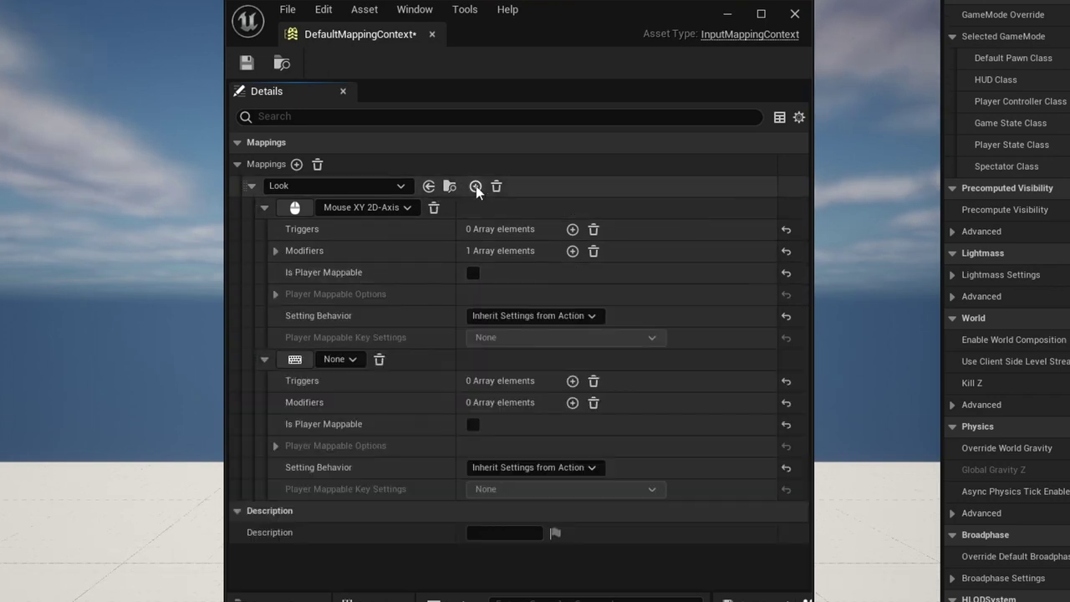
click(293, 360)
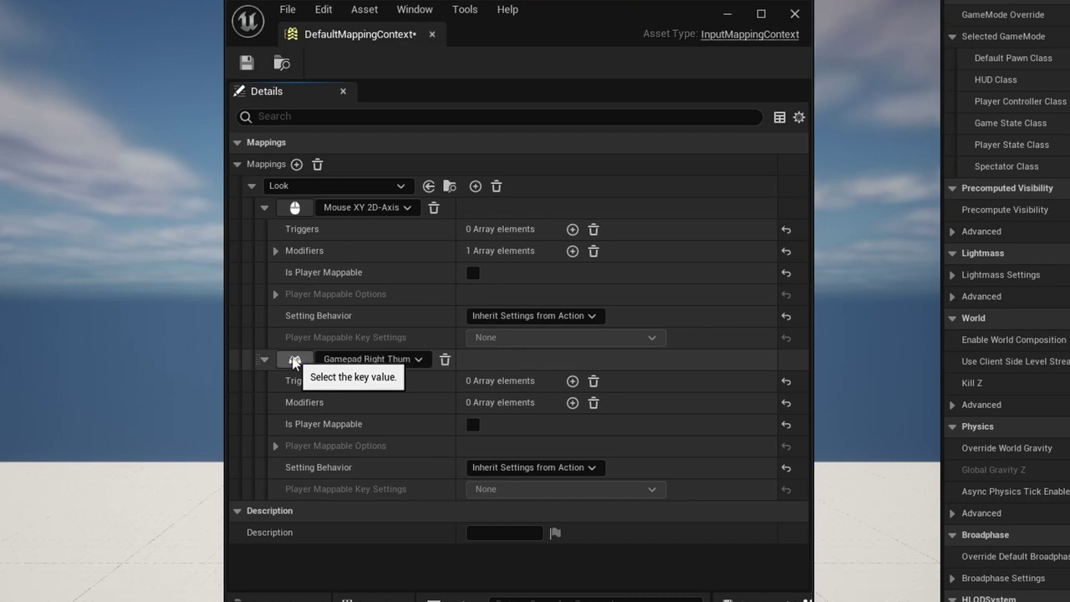
click(420, 358)
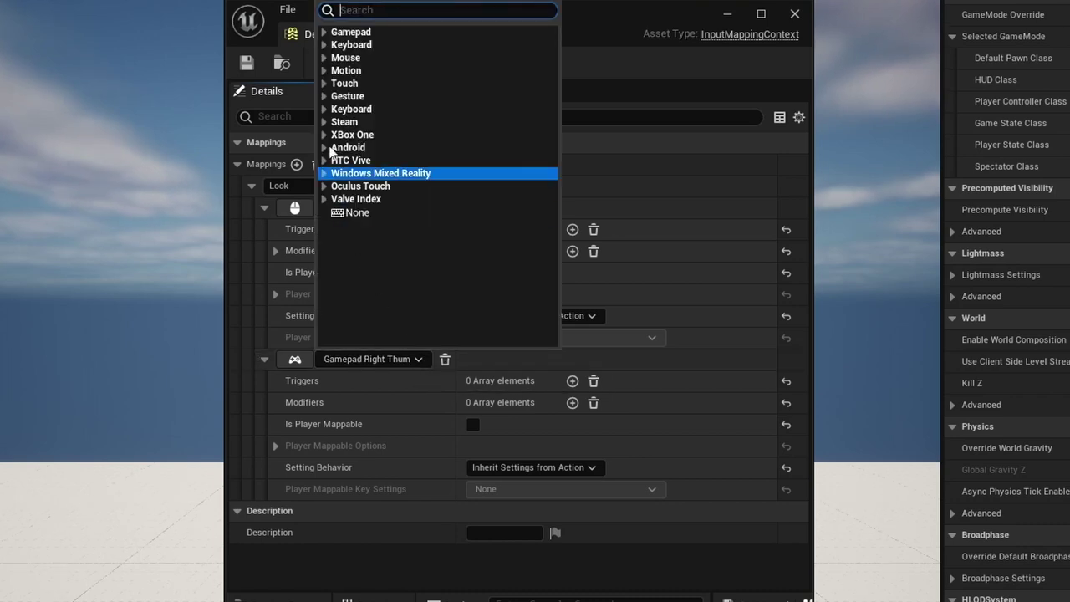
click(335, 35)
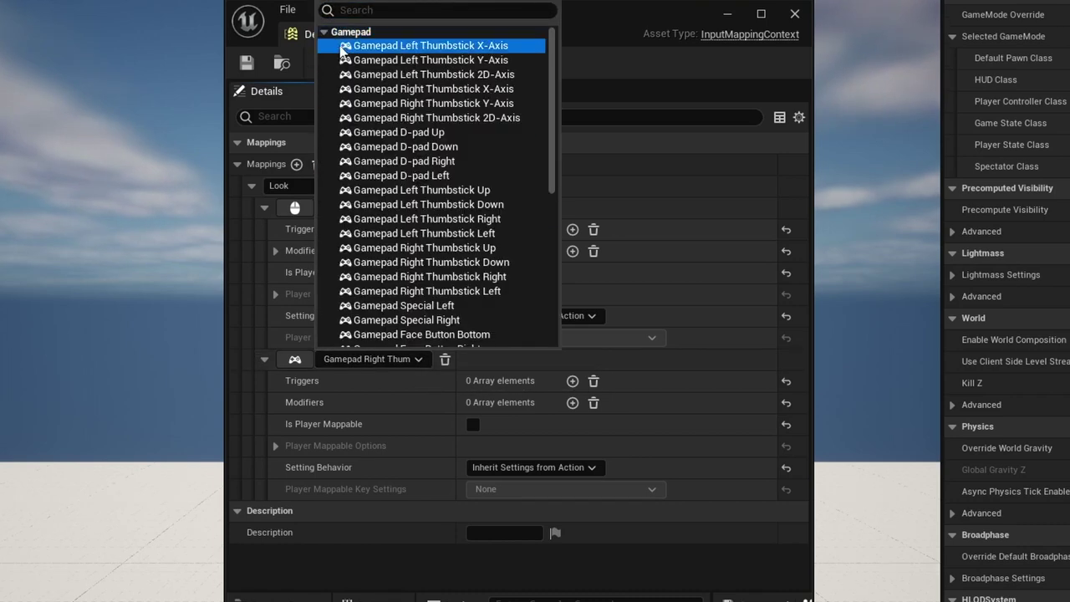
click(381, 116)
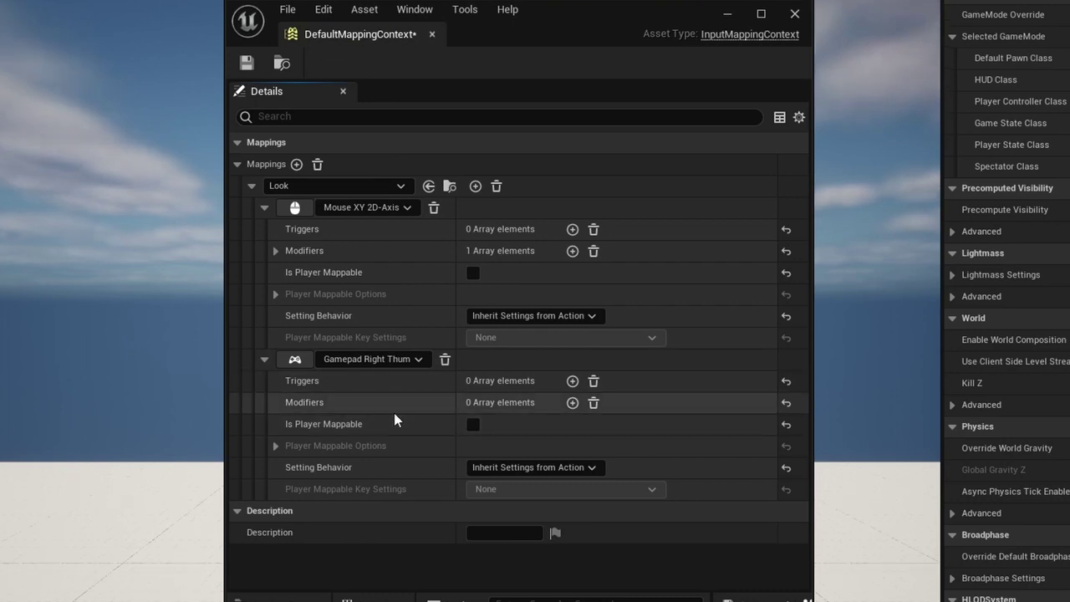
Add a Dead Zone modifier to Look's gamepad right thumbstick binding and review its lower and upper thresholds
click(572, 403)
click(566, 425)
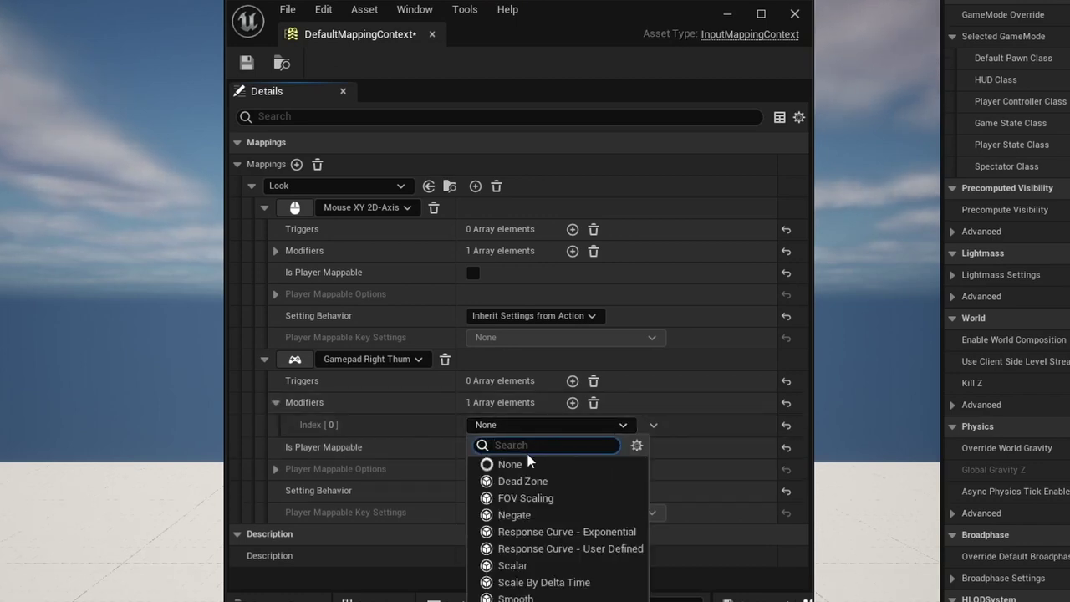
click(527, 481)
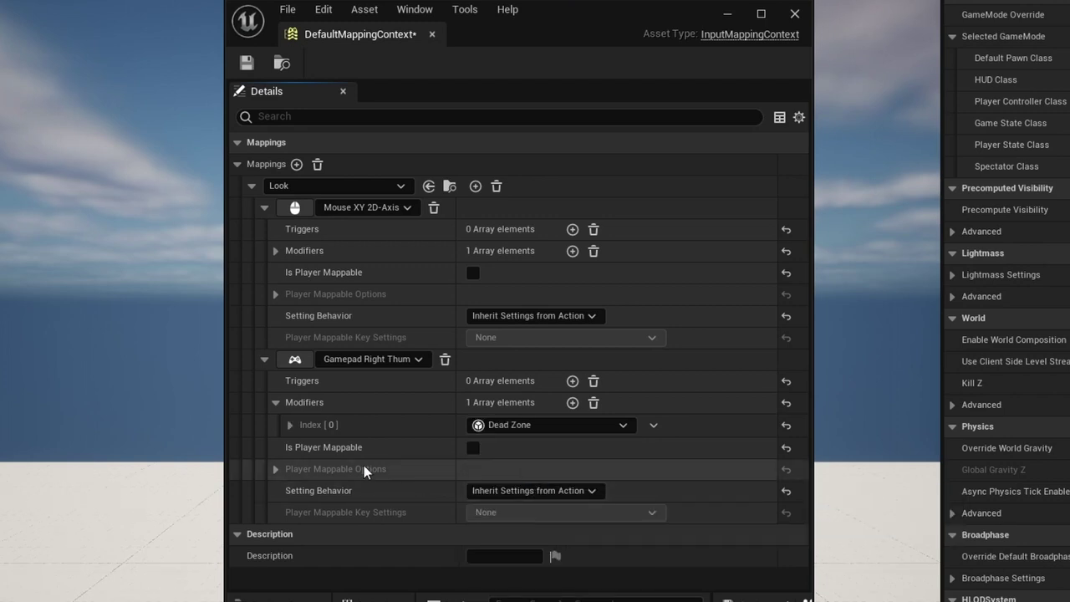
click(289, 425)
click(509, 448)
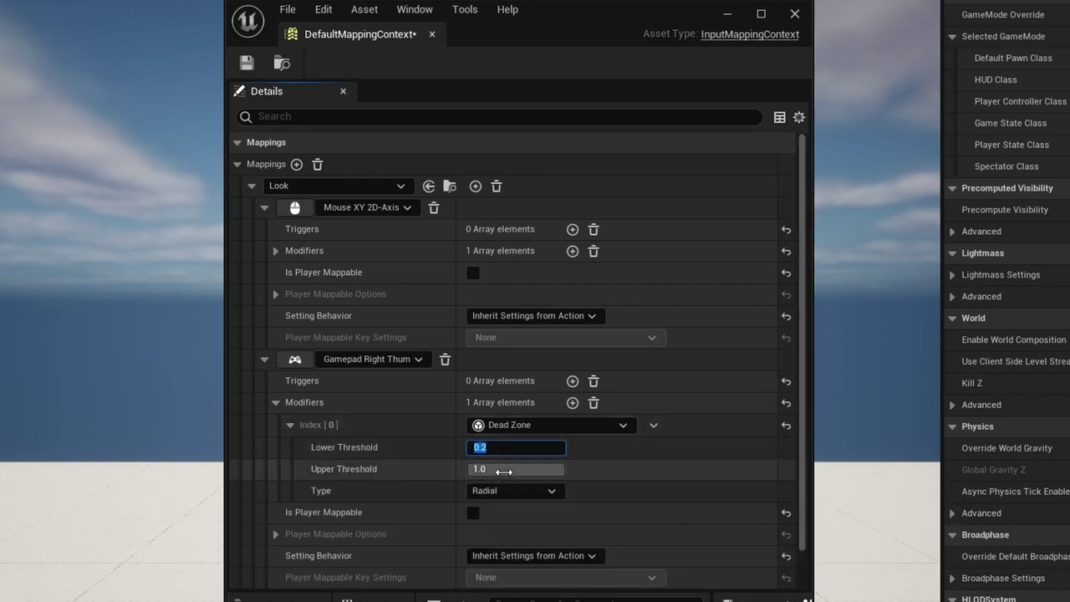
click(498, 470)
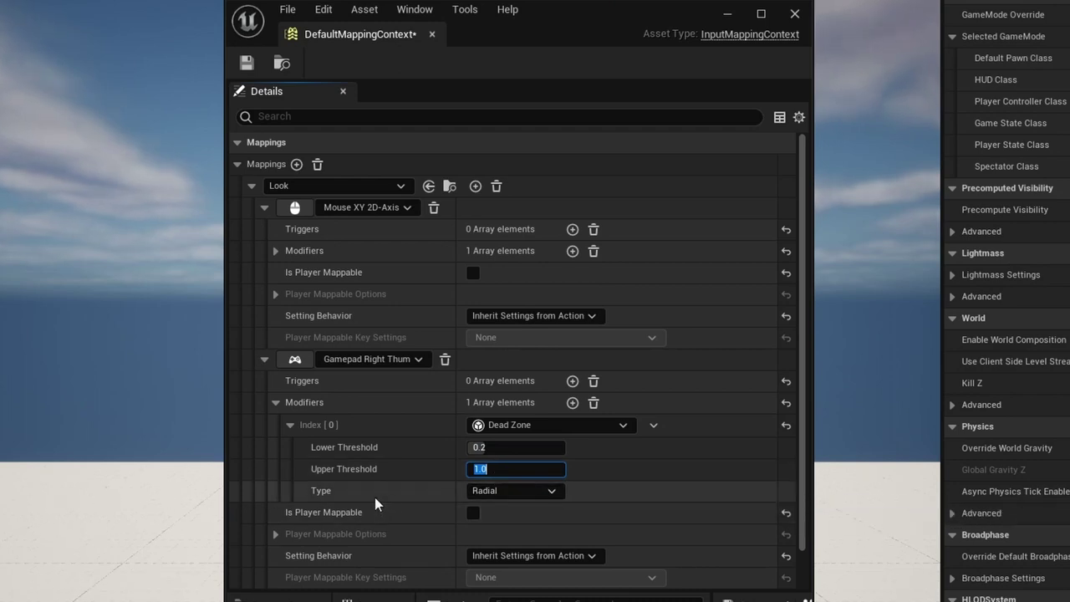
click(265, 360)
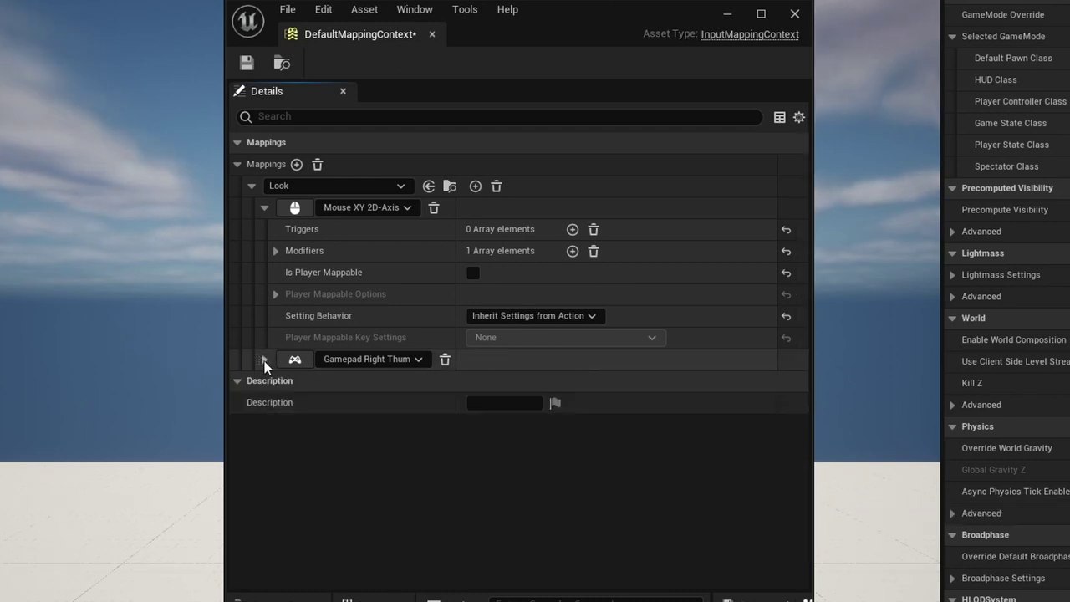
click(264, 208)
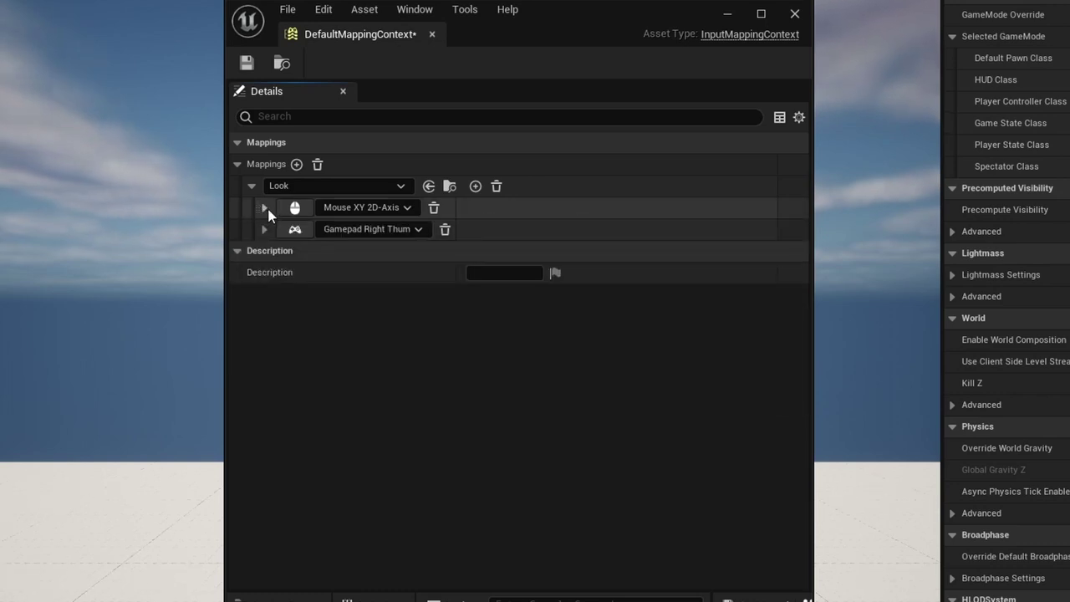
Add a mapping for the Move input action and bind it to Gamepad Left Thumbstick 2D-Axis
click(297, 164)
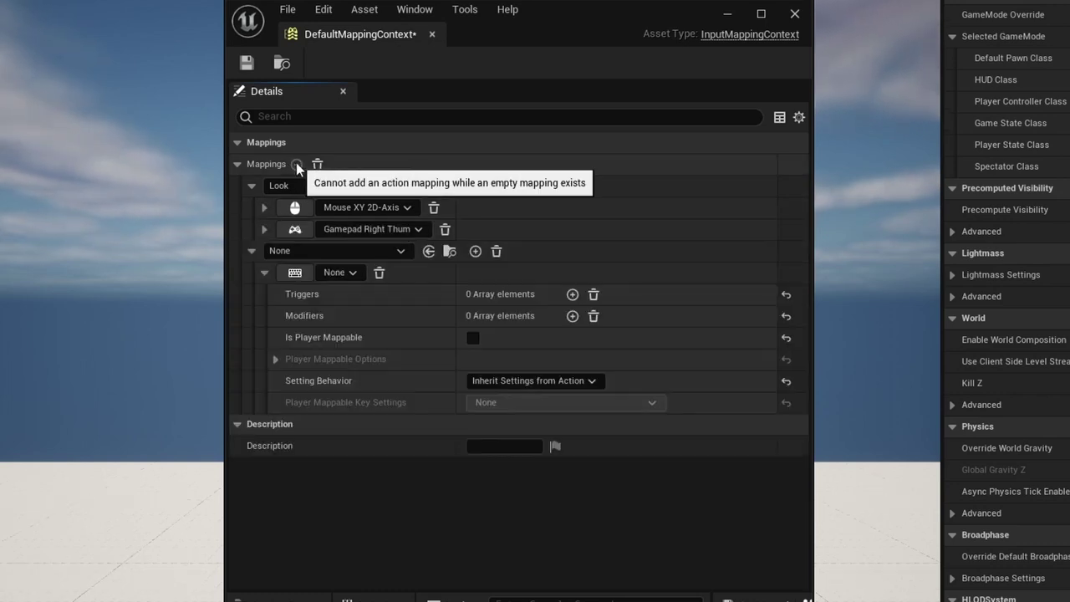
click(403, 251)
click(338, 484)
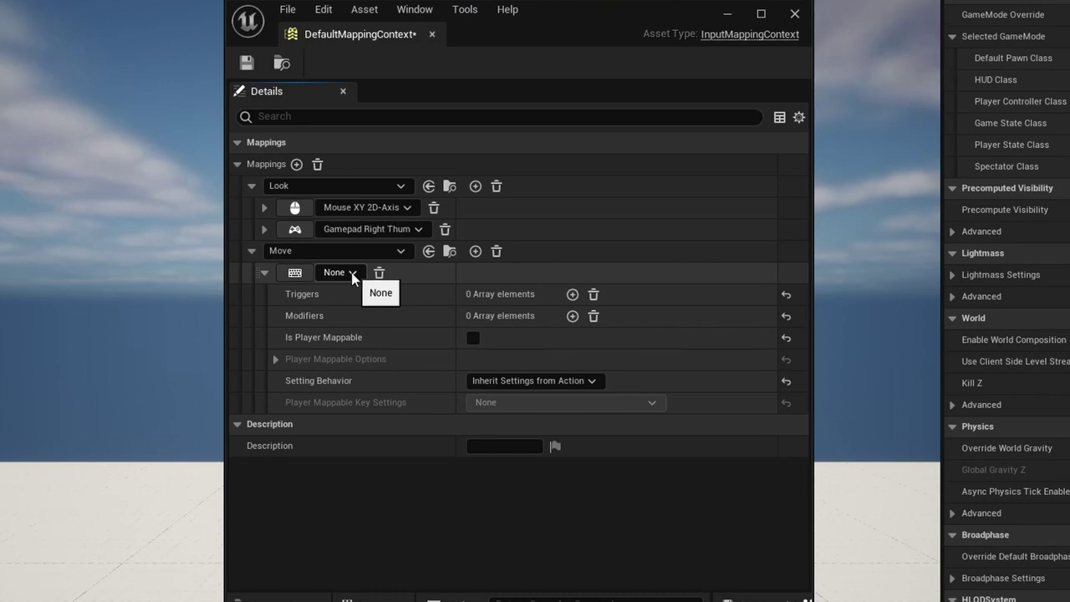
click(352, 274)
click(324, 315)
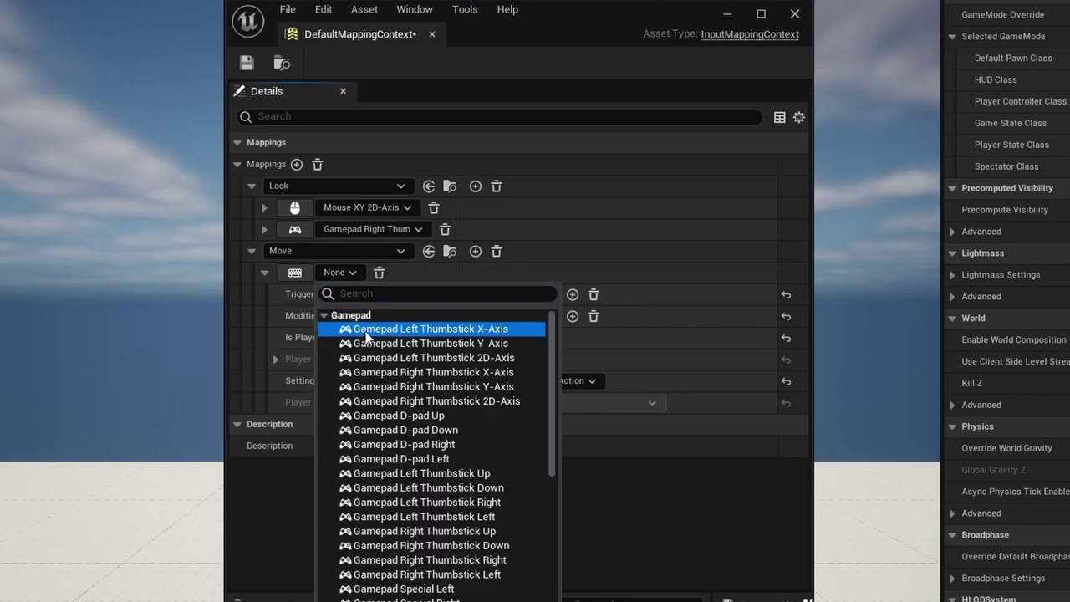
click(399, 358)
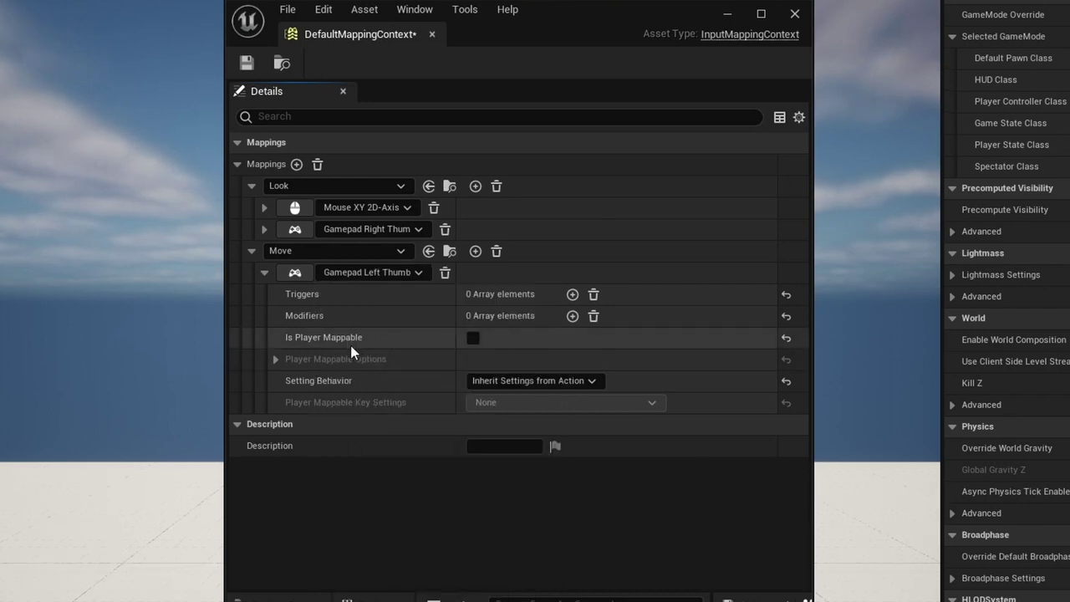
Add a Dead Zone modifier to Move's gamepad left thumbstick binding and review its settings
click(573, 316)
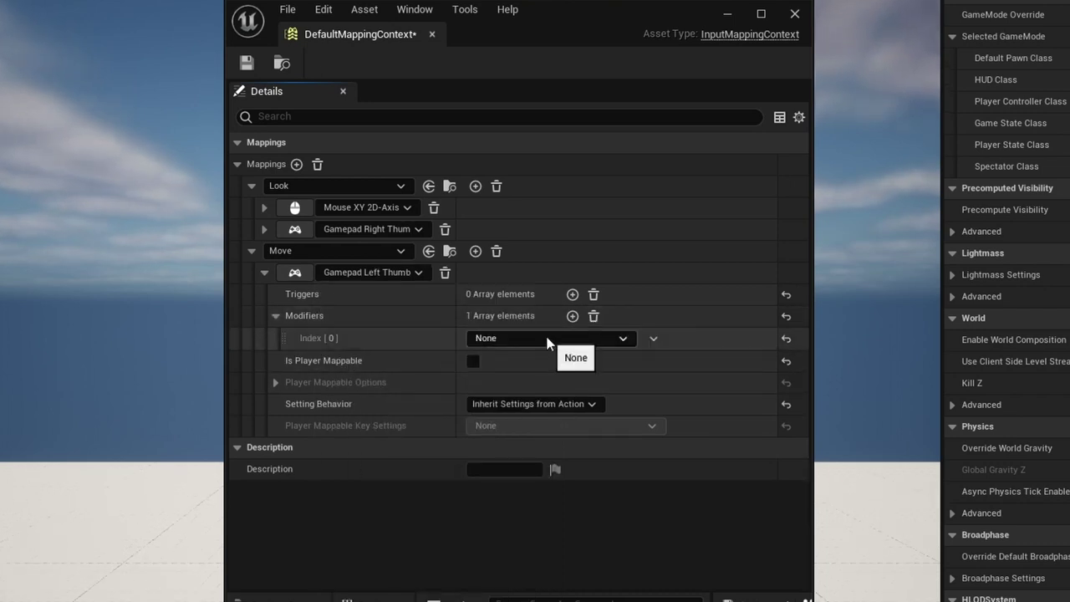
click(548, 338)
click(515, 394)
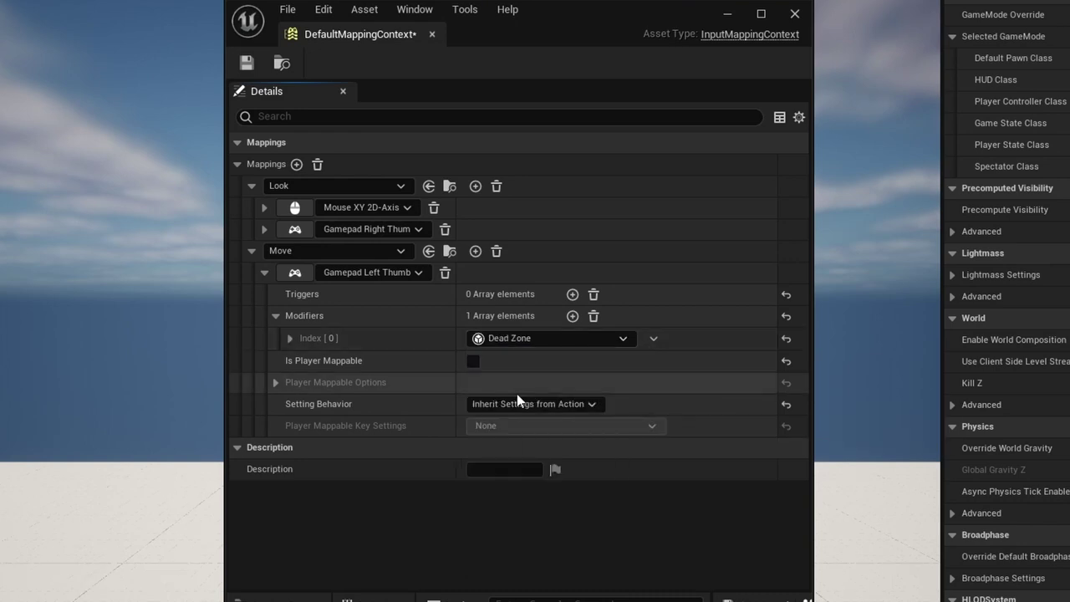
click(291, 338)
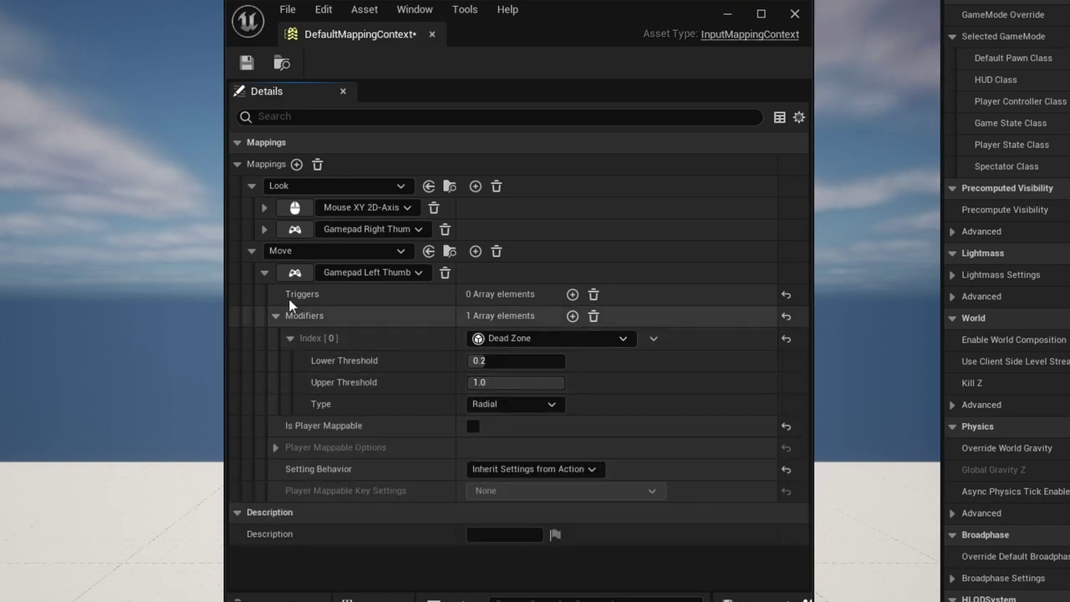
click(275, 315)
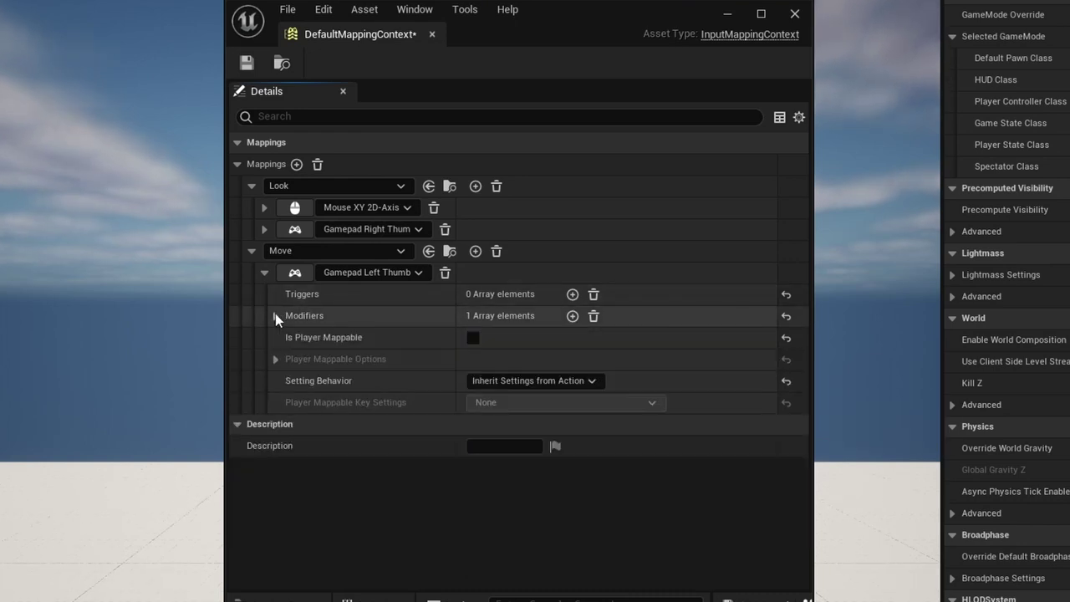
click(263, 272)
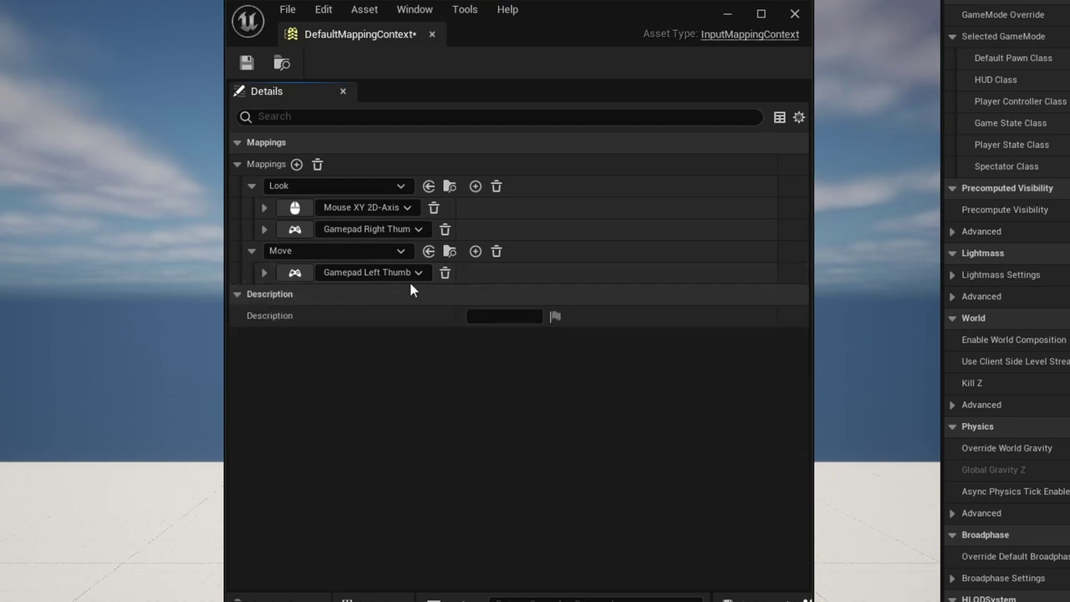
Add an Up arrow key binding to the Move mapping with a Swizzle Input Axis Values modifier
click(476, 251)
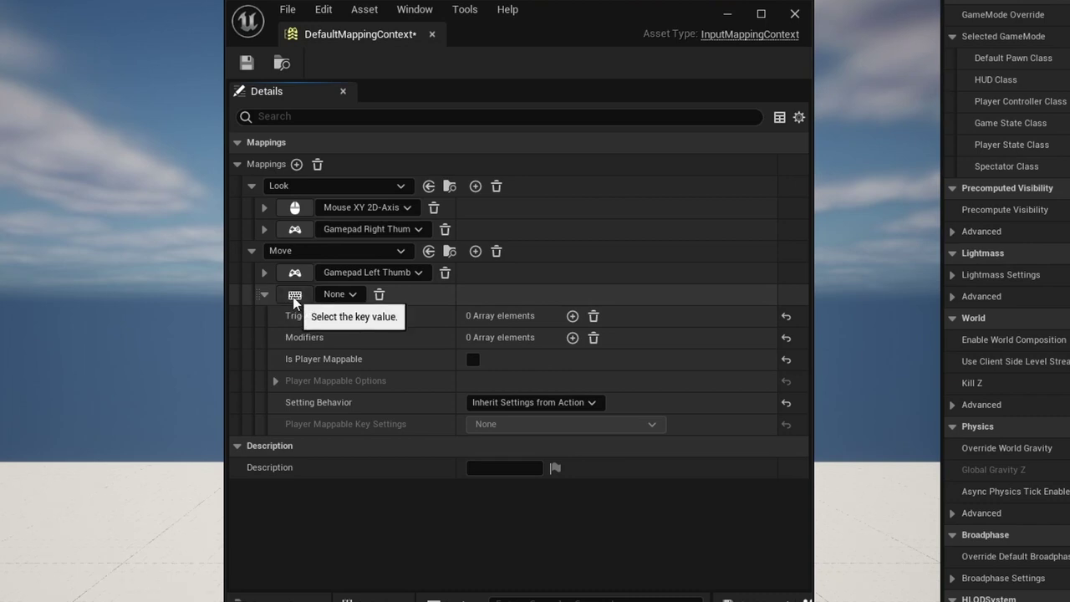
key(Up)
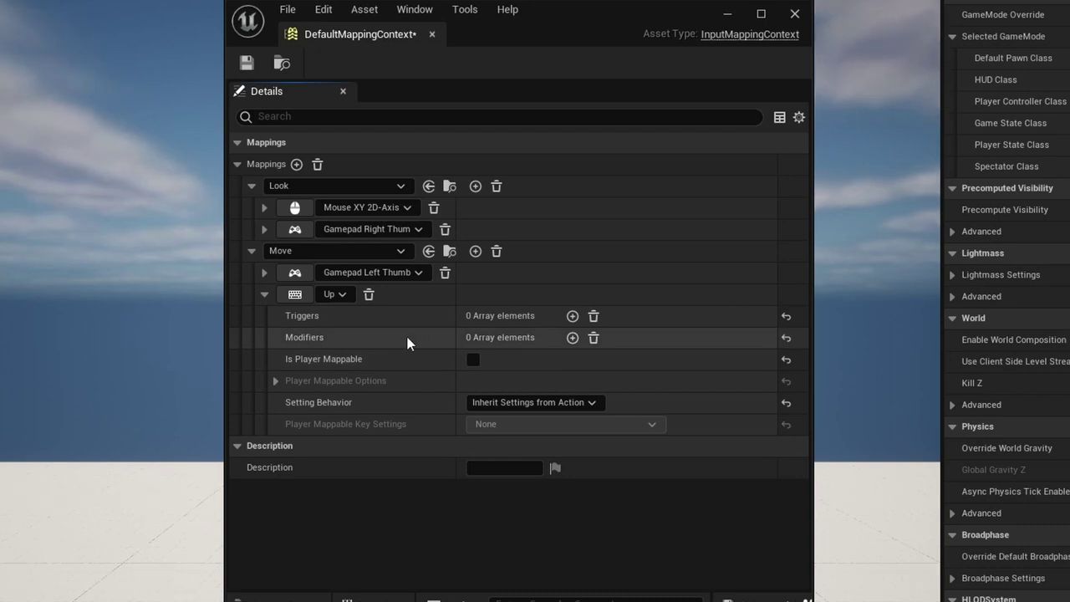
click(572, 338)
click(542, 363)
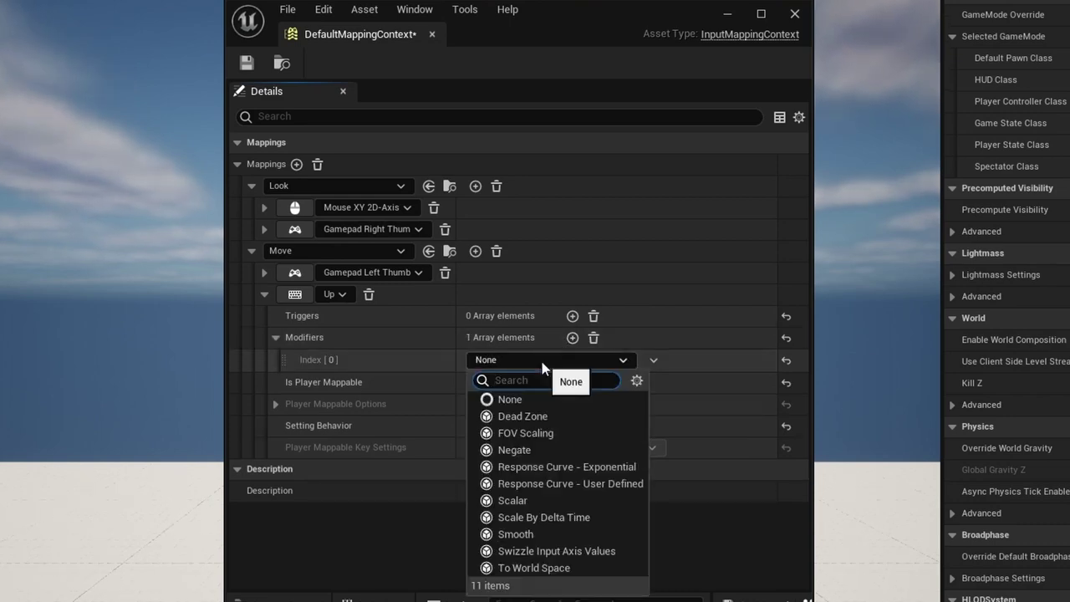
click(540, 552)
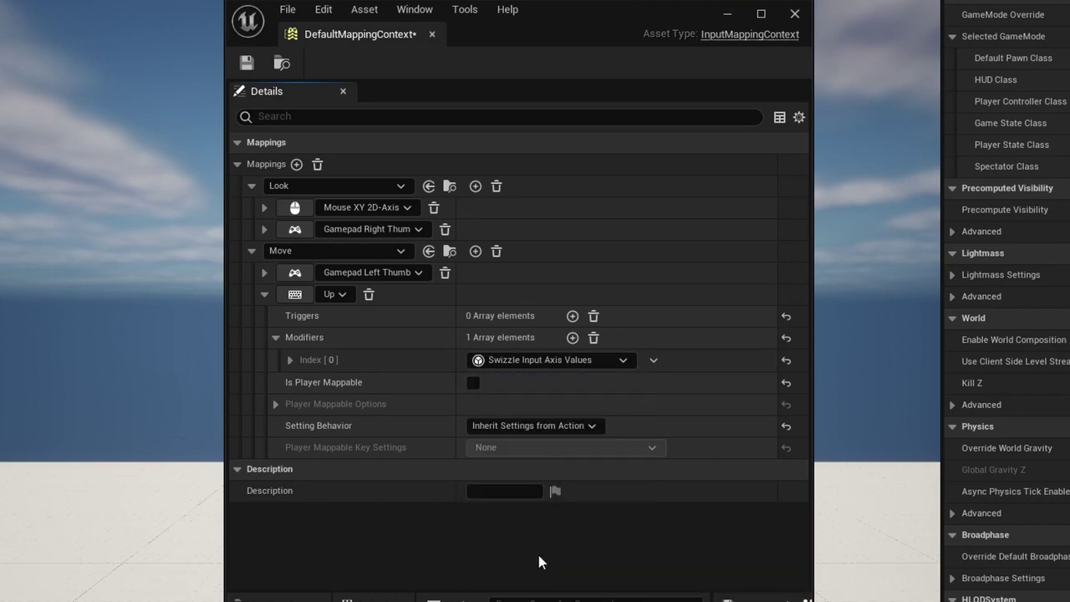
click(289, 359)
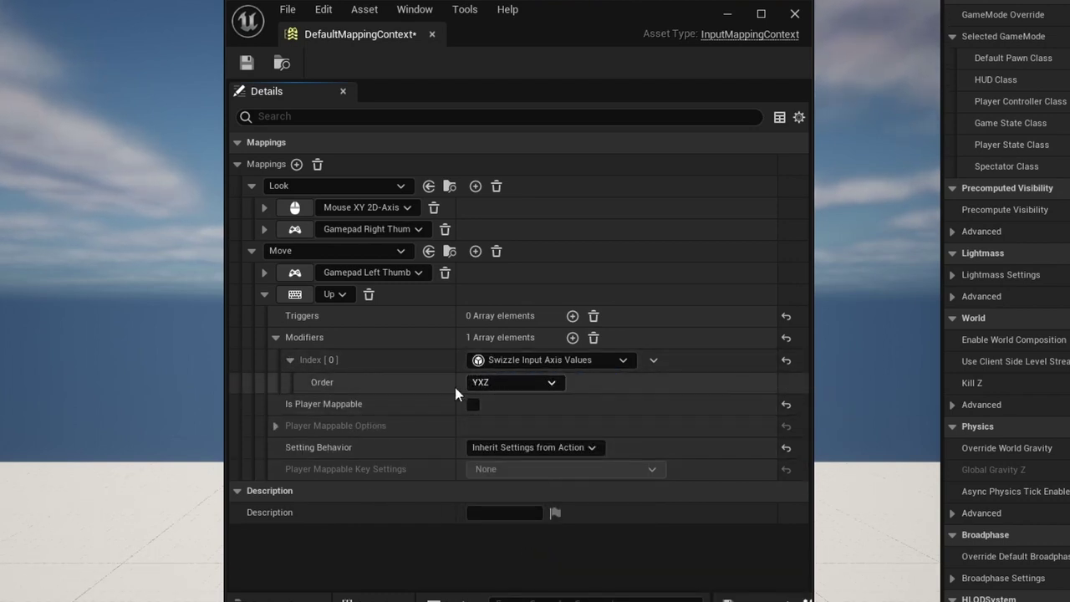
click(274, 338)
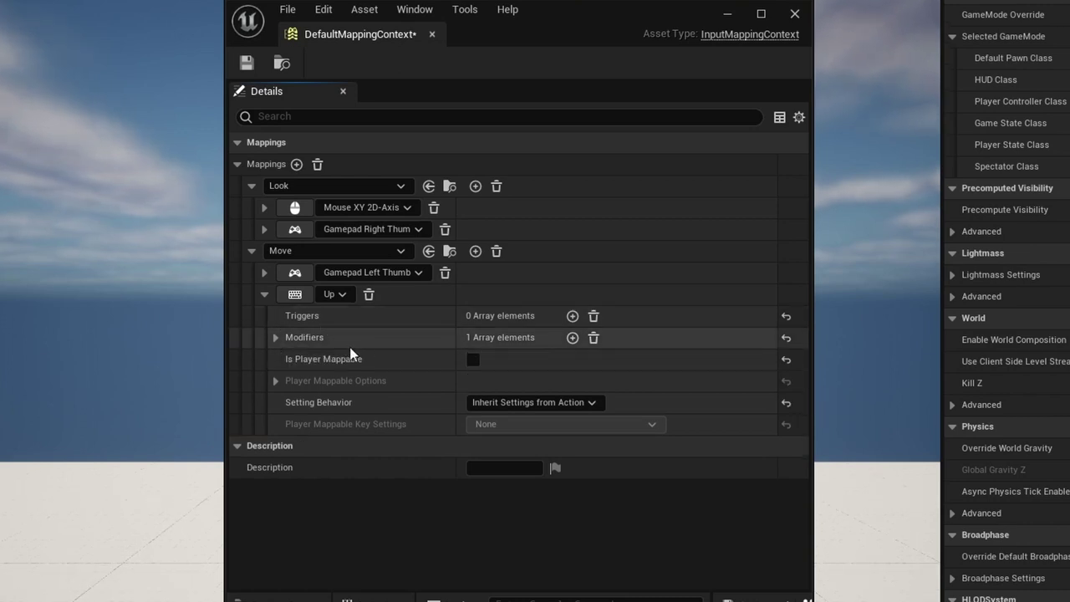
click(264, 294)
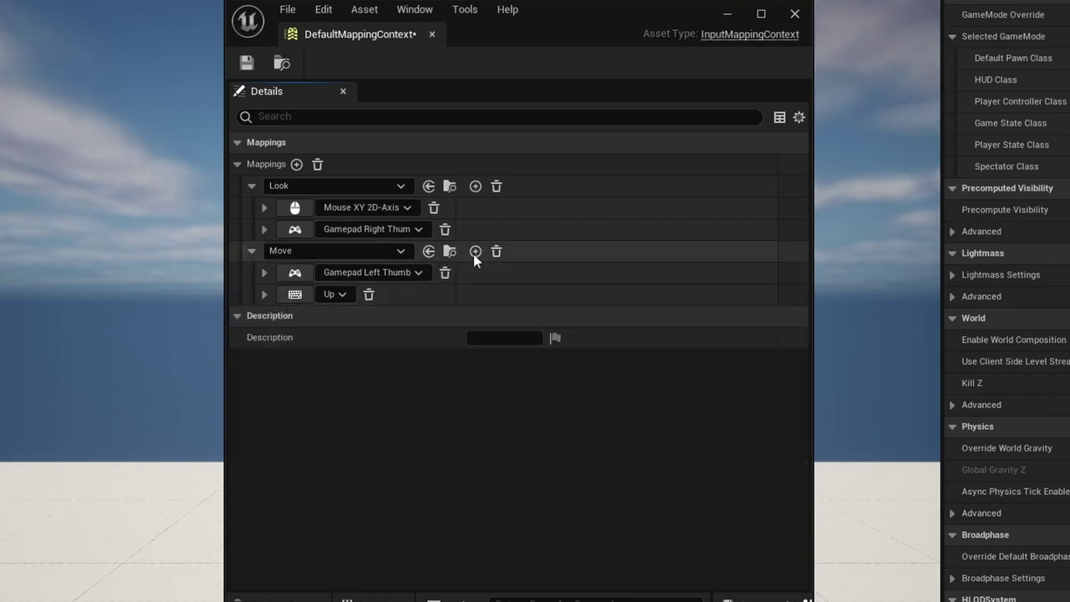
Add another binding to the Move mapping and assign it to the Down arrow key
click(475, 250)
click(294, 317)
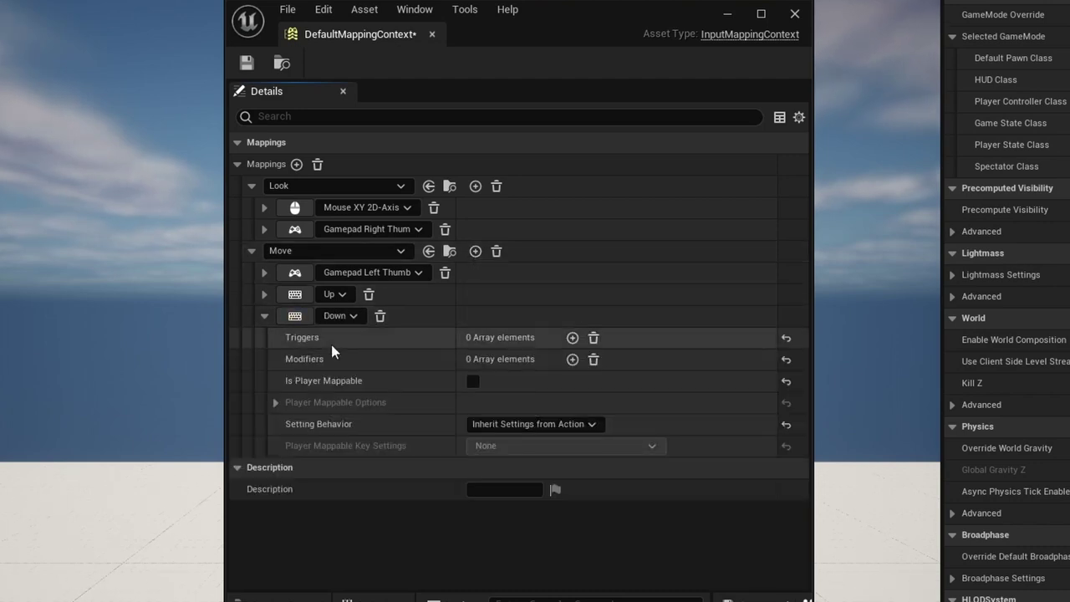
key(Down)
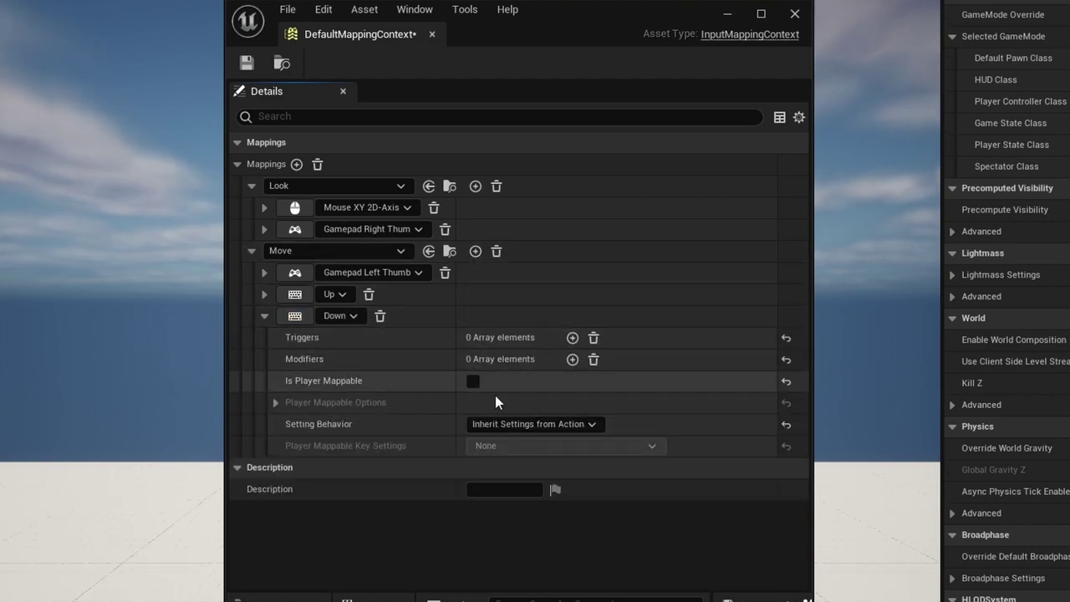
Add a Swizzle Input Axis Values modifier to Move's Down key binding and expand its axis order
click(572, 359)
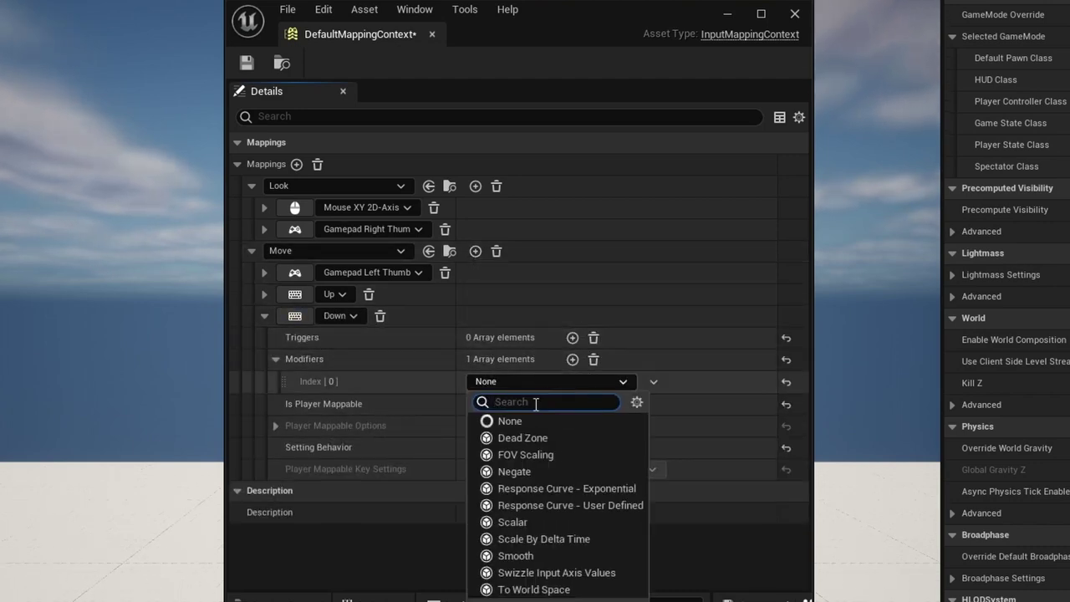
click(502, 573)
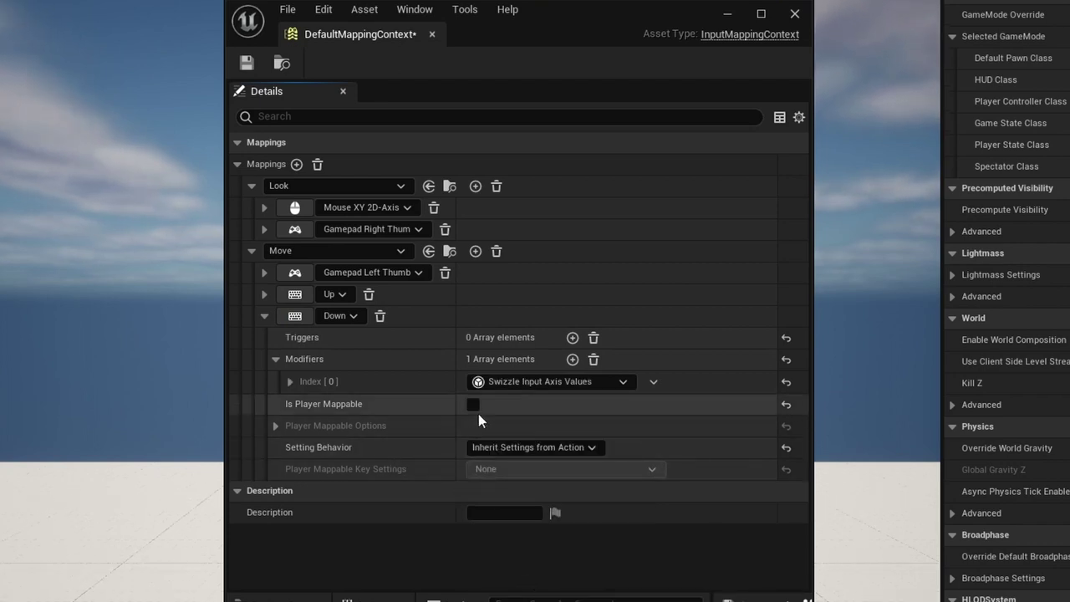
click(290, 381)
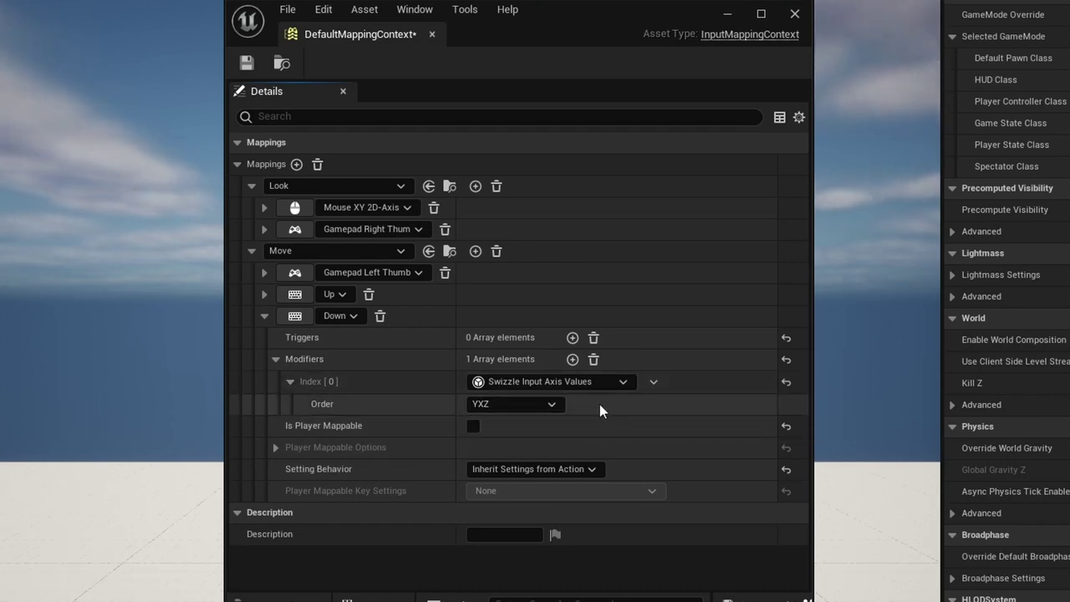
Add a Negate modifier as the second modifier on Move's Down key binding and check which axes it covers
click(572, 359)
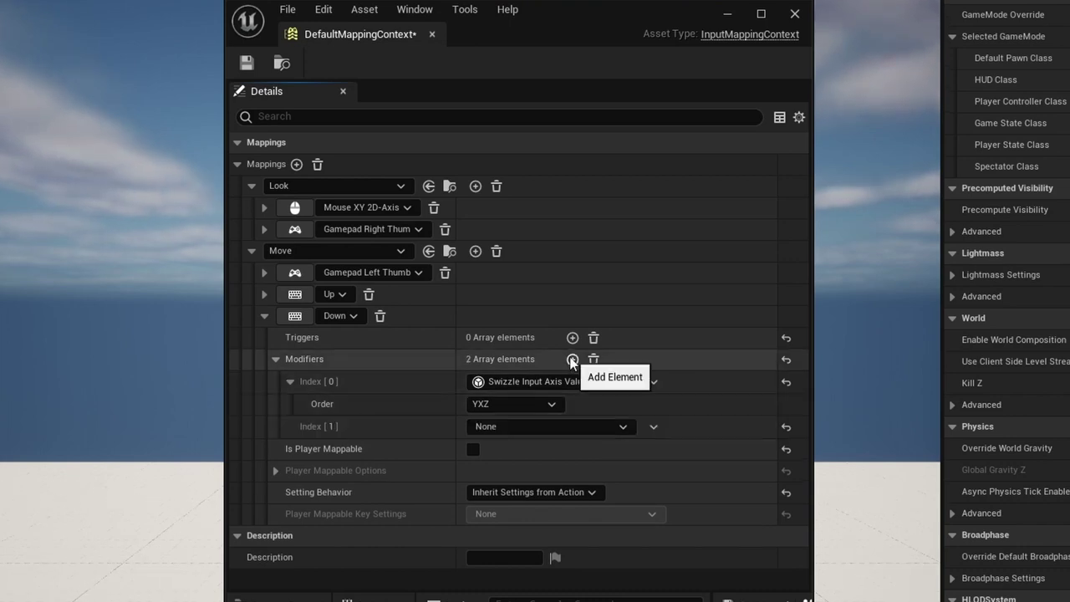
click(512, 431)
click(514, 515)
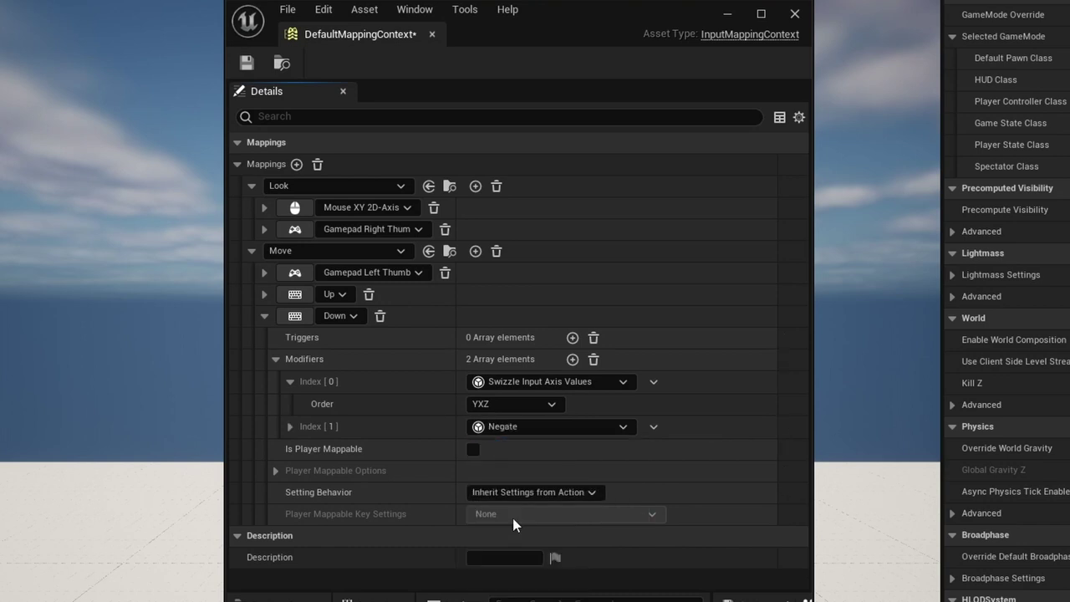
click(290, 427)
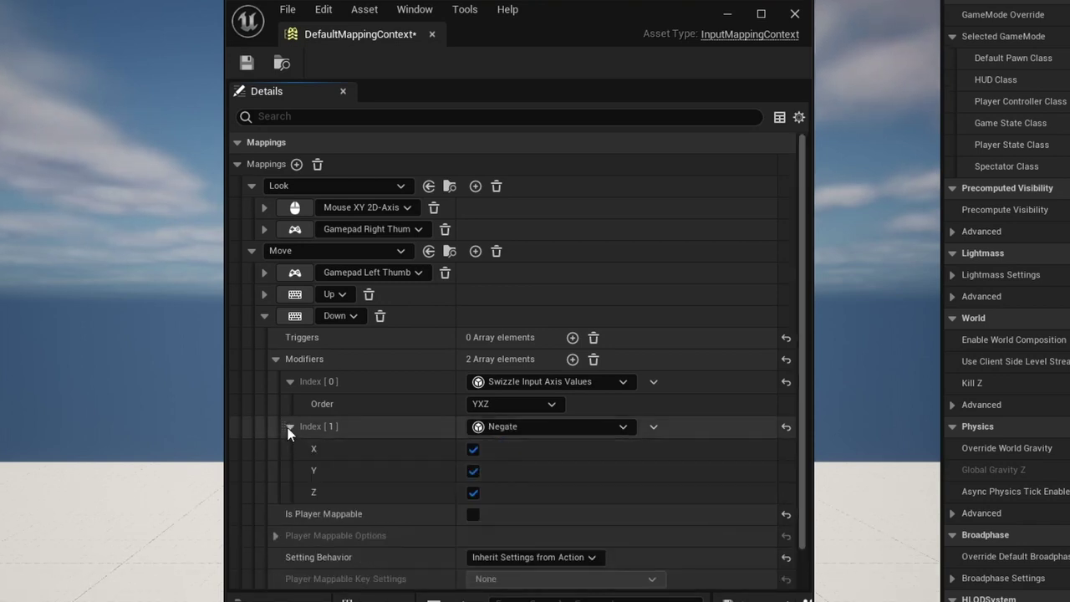
click(289, 428)
click(275, 359)
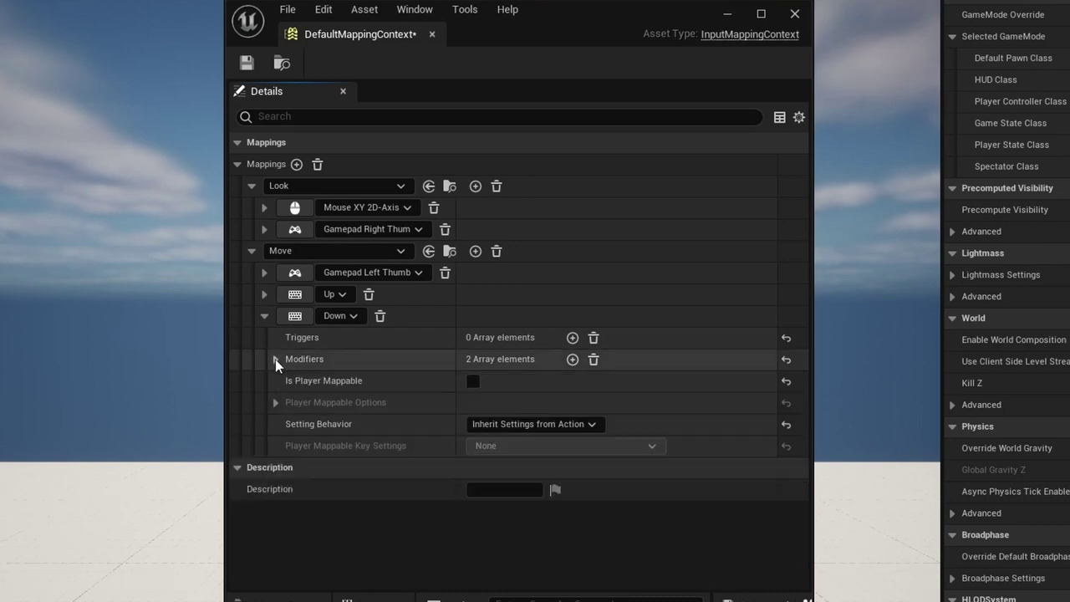
click(264, 316)
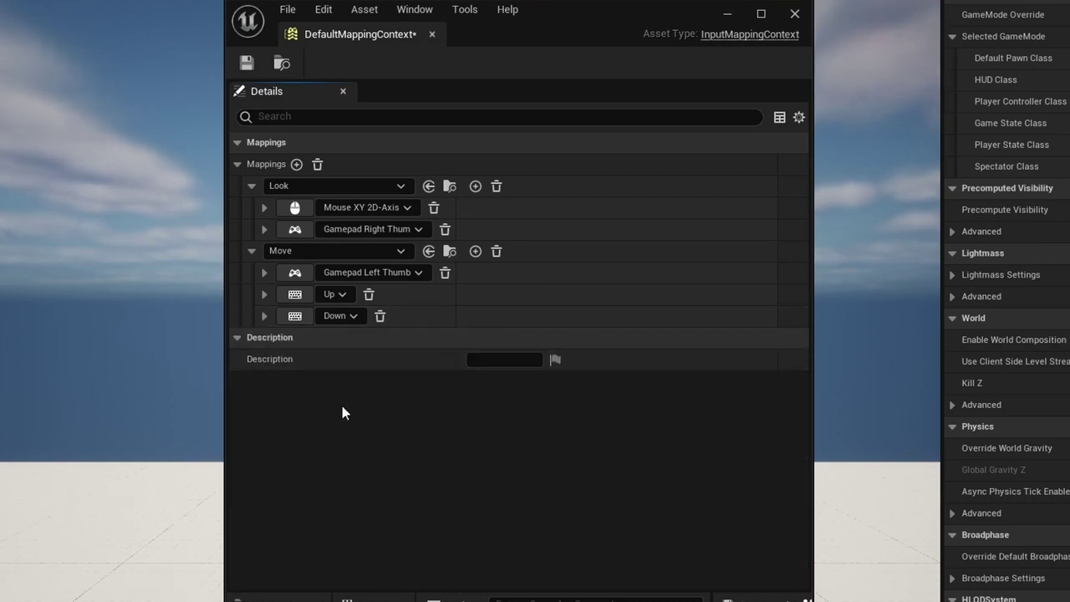
Add another binding to the Move mapping and assign it to the Right arrow key
click(475, 251)
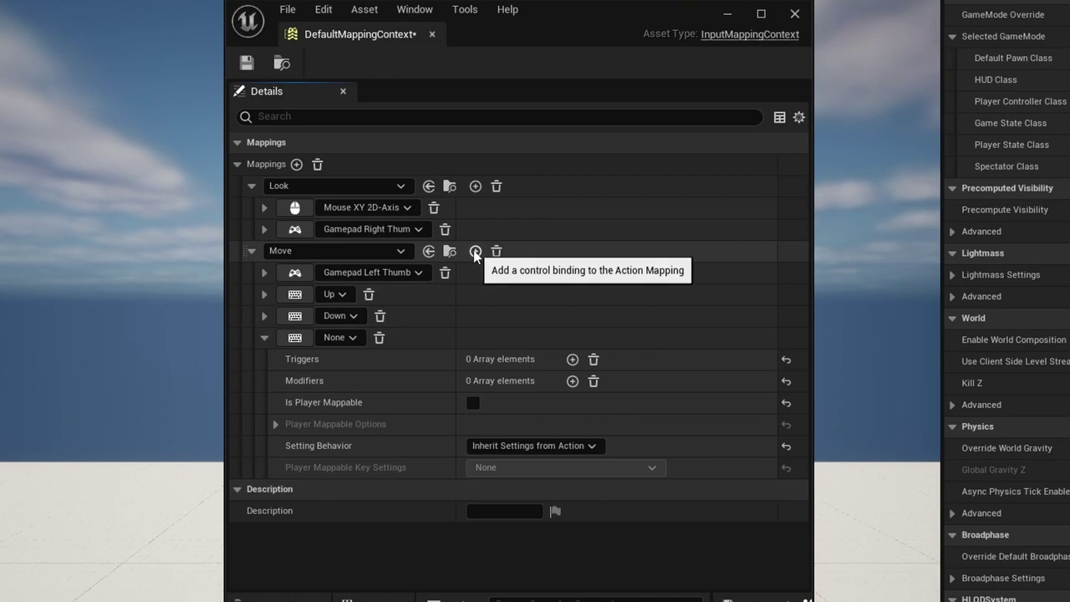
click(295, 338)
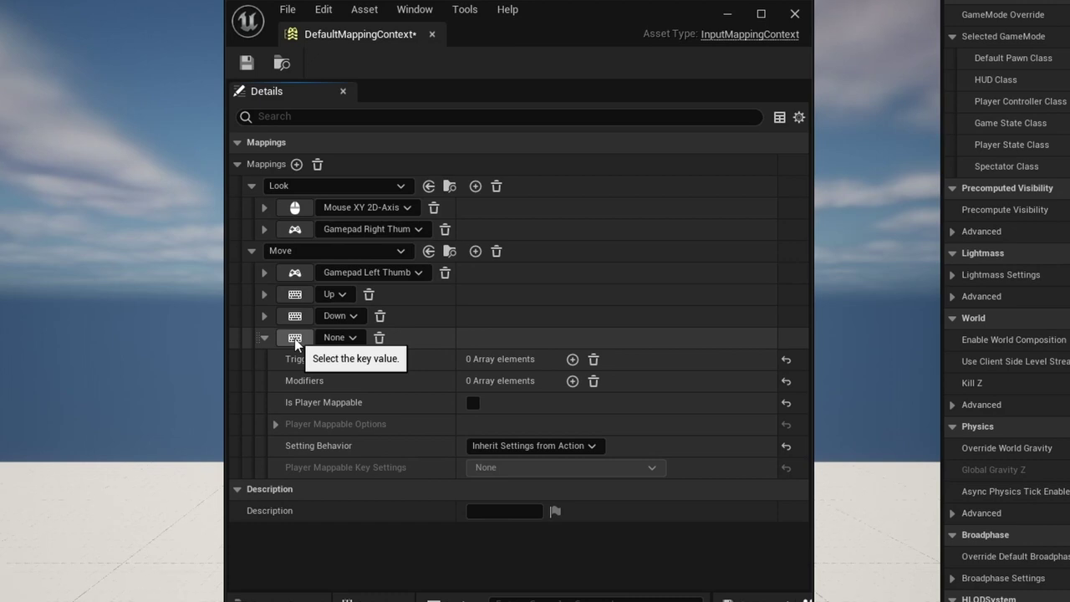
key(Right)
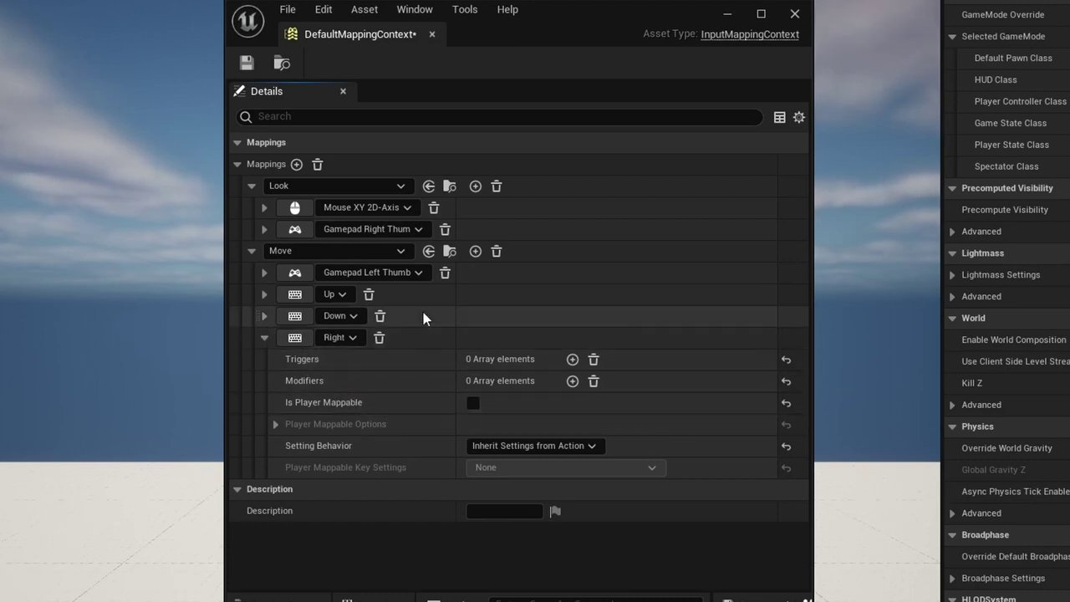
Add a Left arrow key binding to the Move mapping with a Negate modifier
click(480, 251)
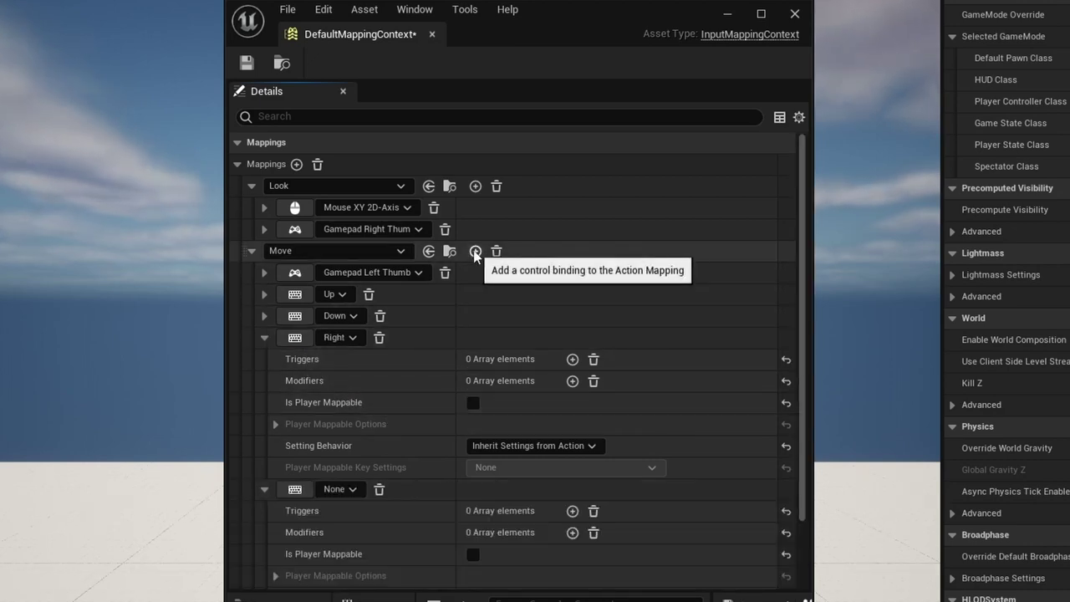
click(295, 491)
key(Left)
click(572, 533)
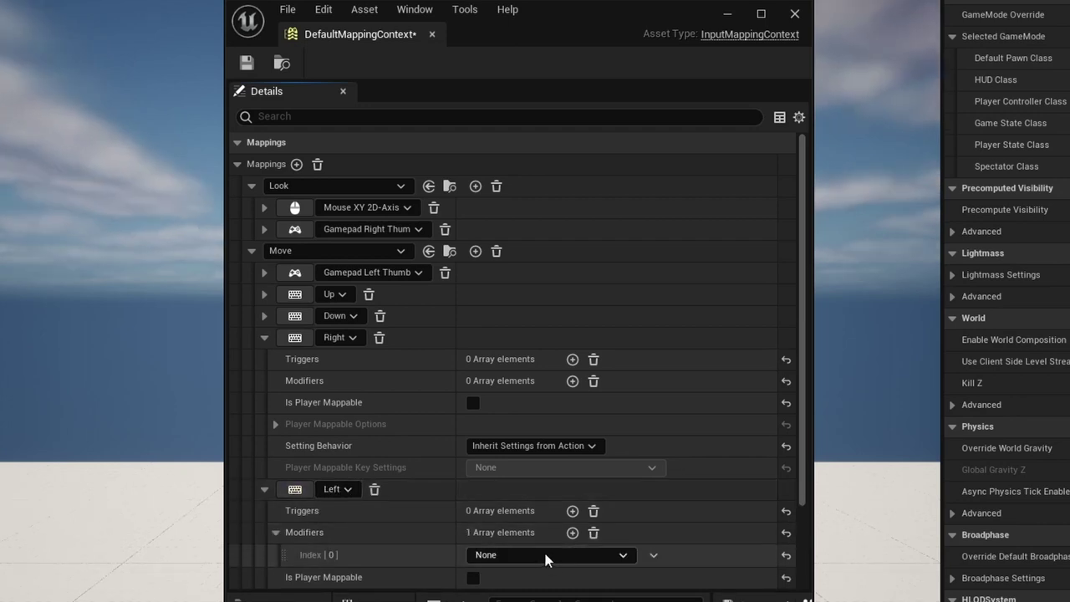
click(540, 555)
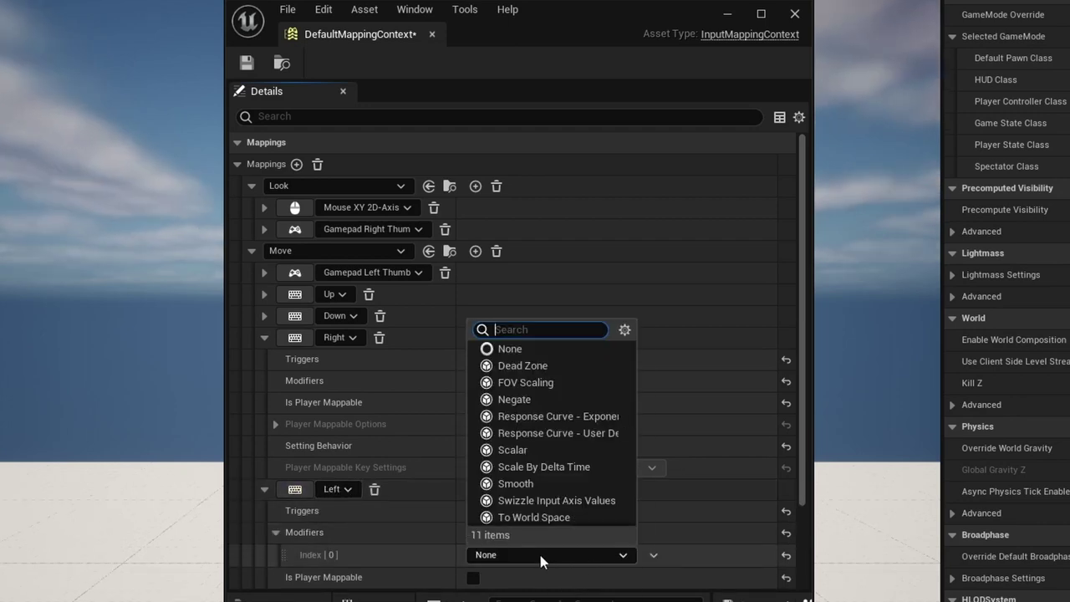
click(508, 402)
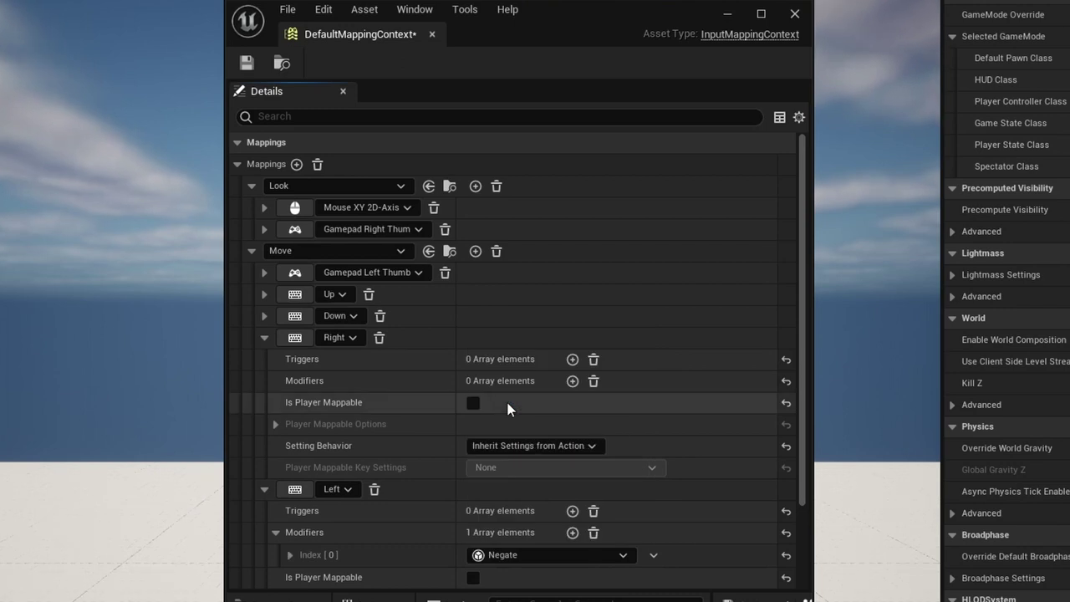
Add a new action mapping below Look and Move and assign it the Jump input action
click(251, 251)
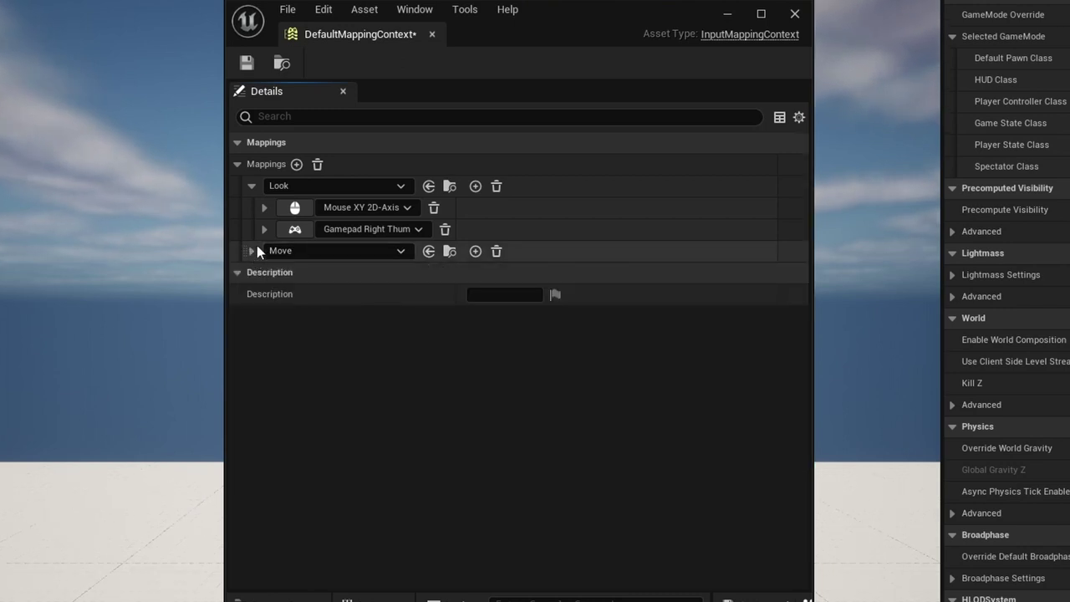
click(251, 185)
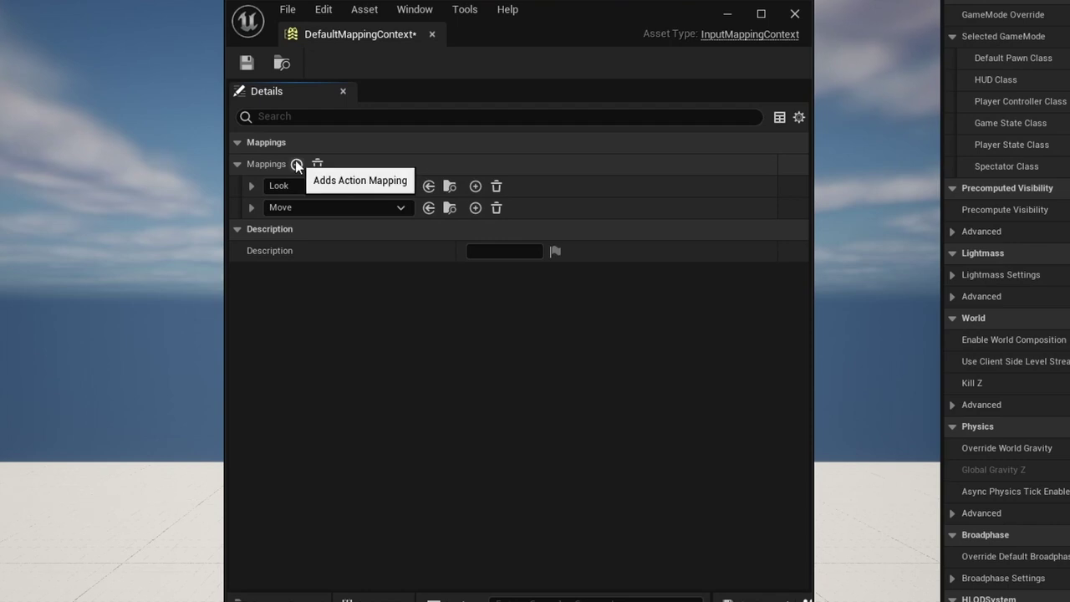
click(297, 165)
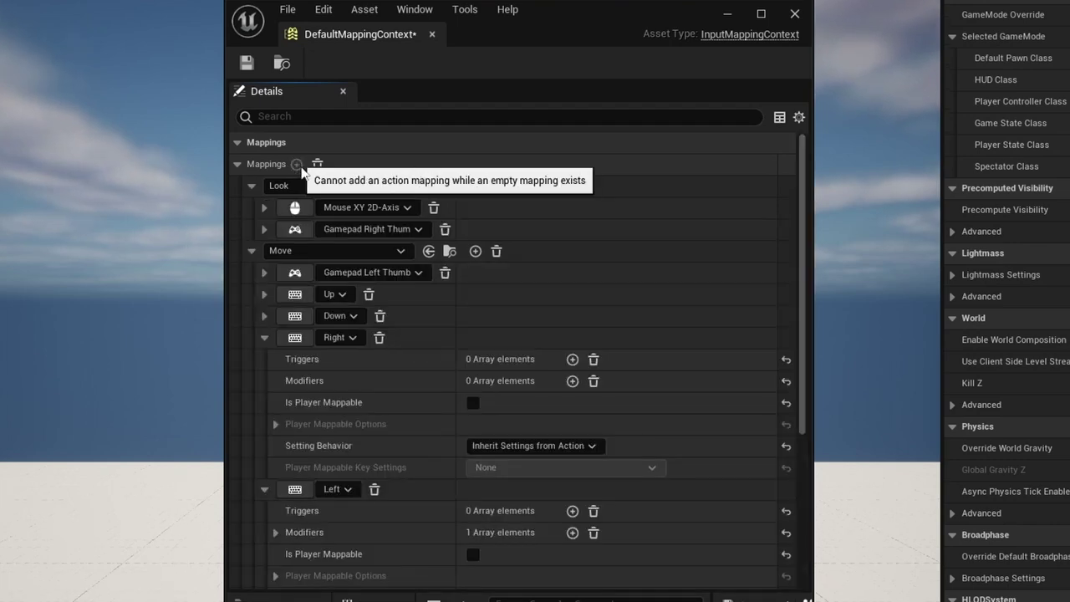
click(250, 186)
click(251, 207)
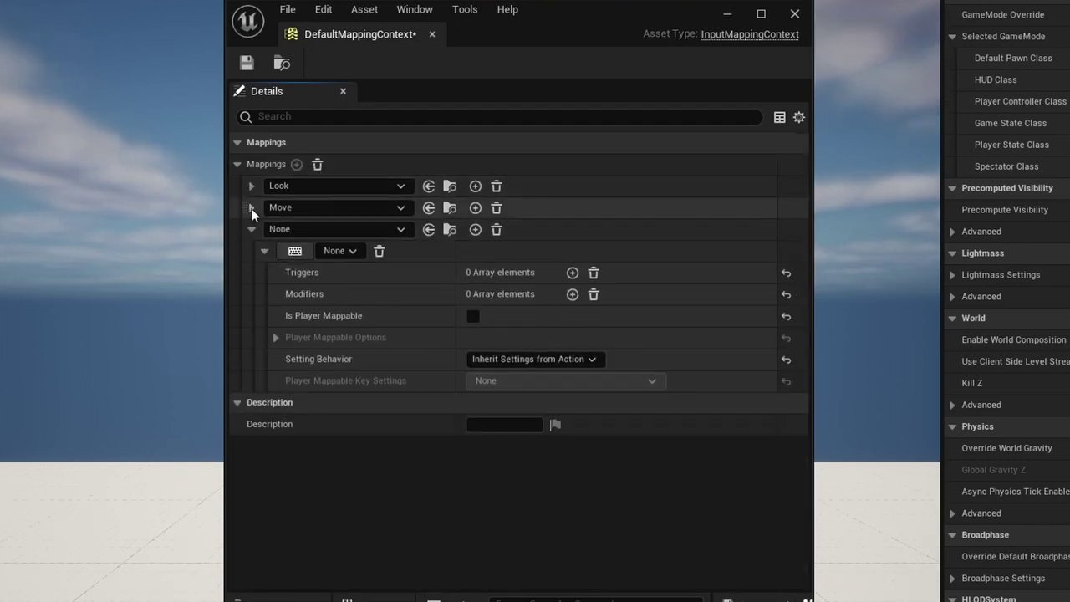
click(400, 229)
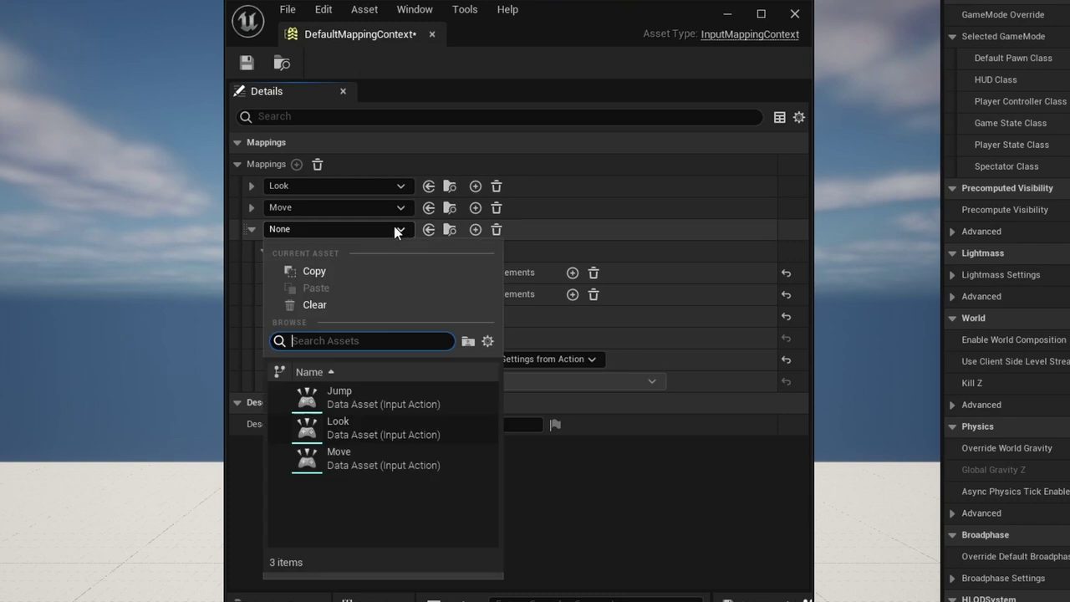
click(340, 456)
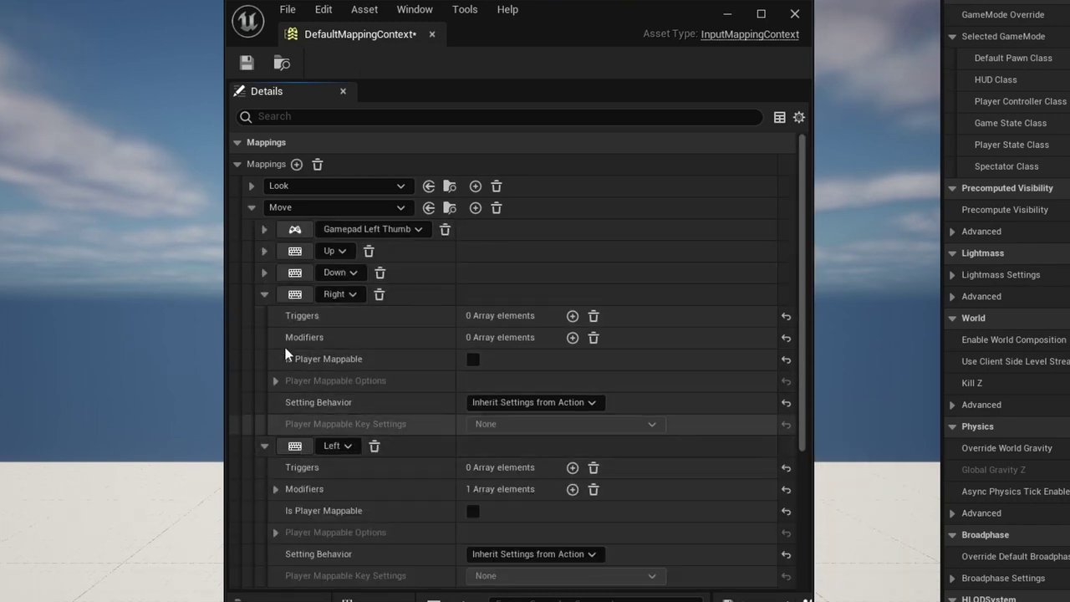
Collapse the Move mapping and bind Jump to a gamepad face button
click(264, 294)
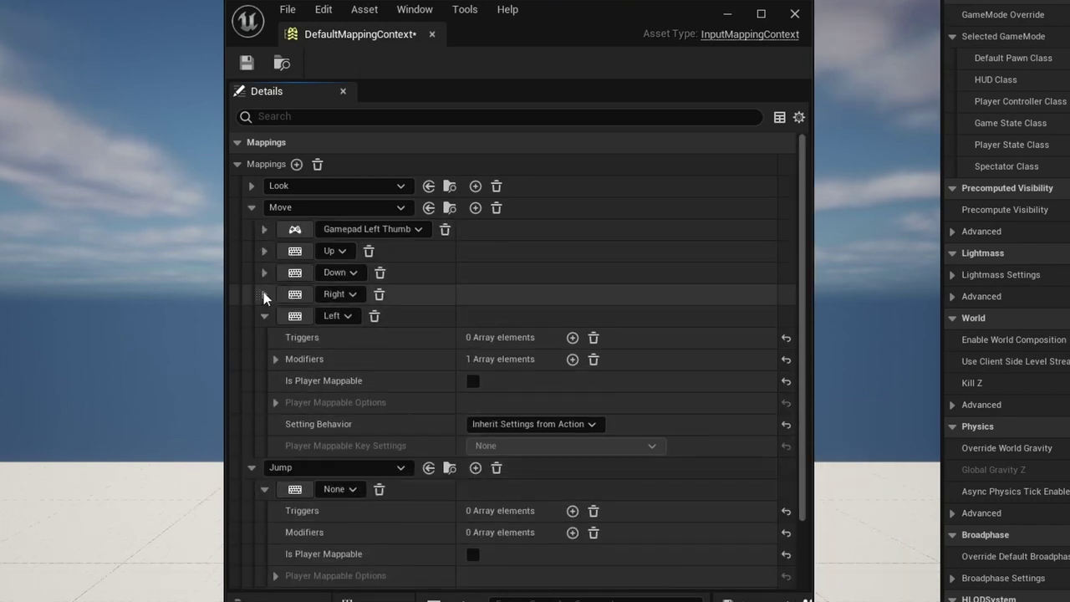
click(252, 207)
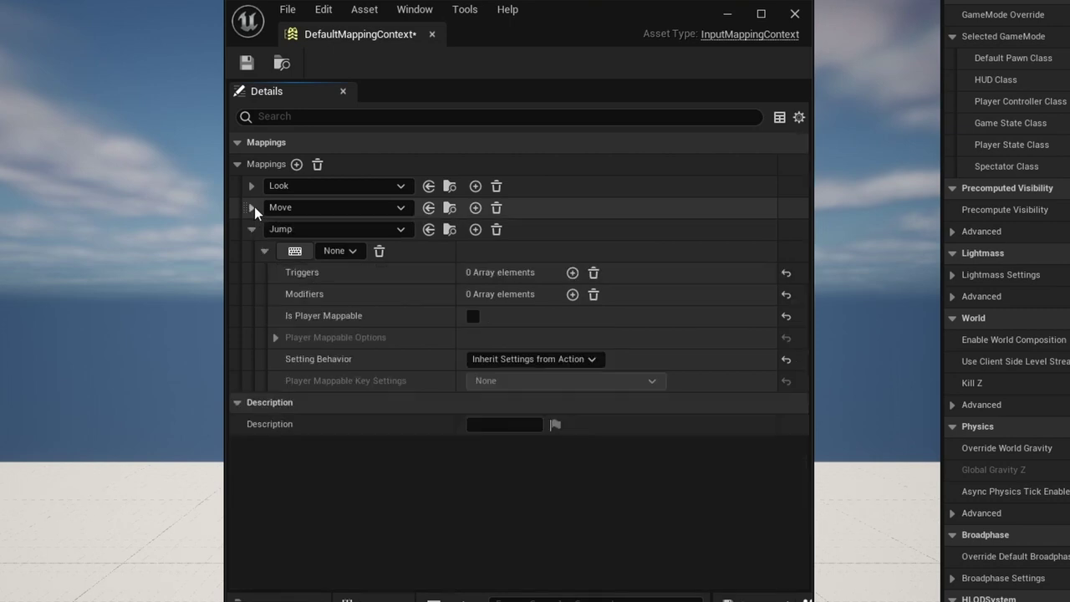
click(296, 252)
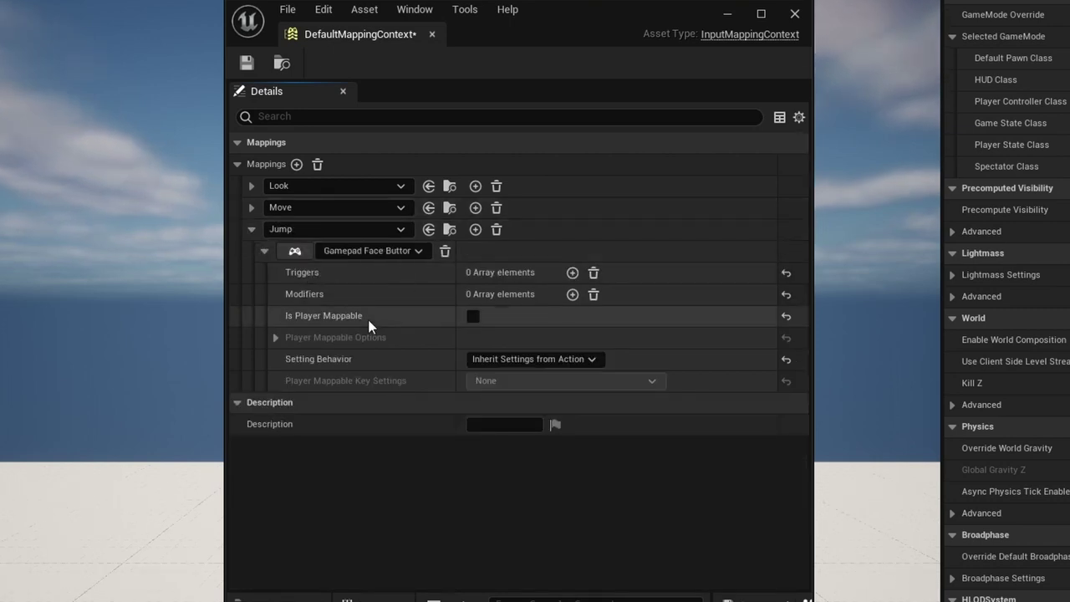
Add a Space Bar binding to the Jump mapping and save the mapping context
click(475, 229)
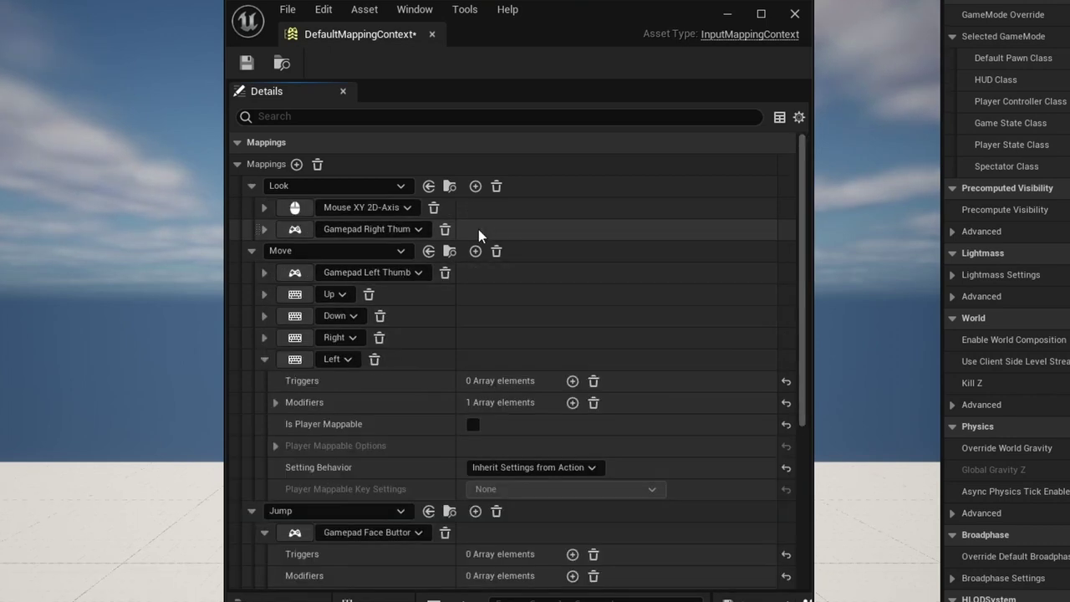
click(251, 185)
click(251, 207)
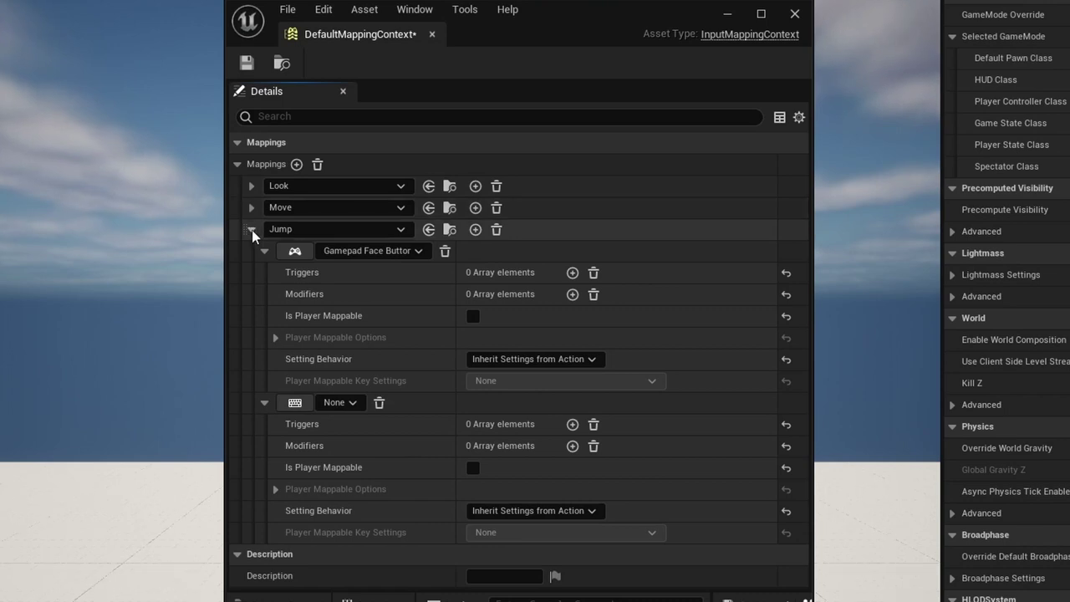
click(296, 404)
key(space)
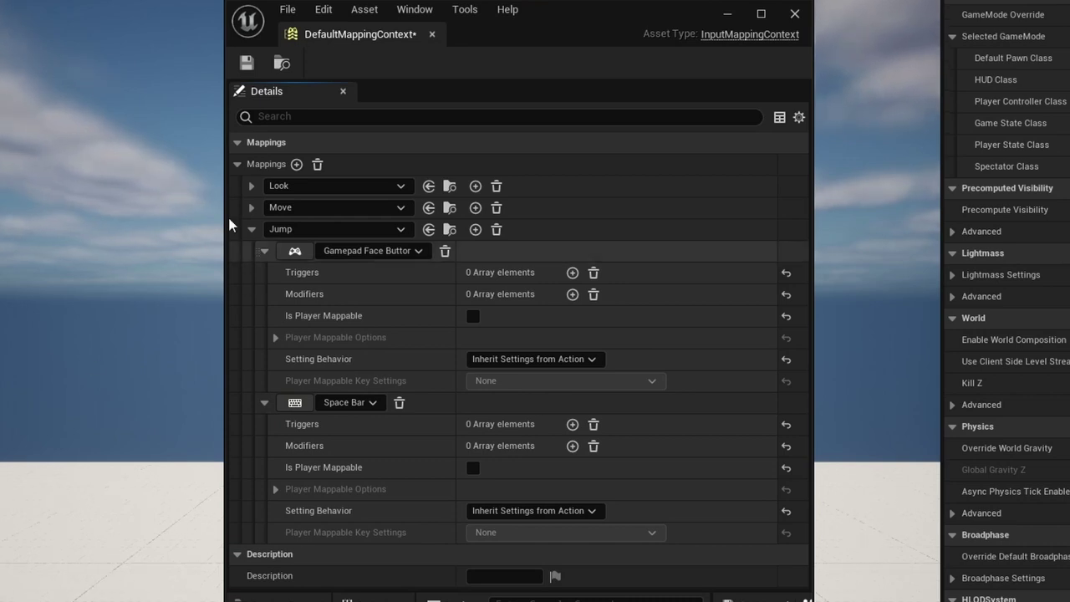
click(247, 63)
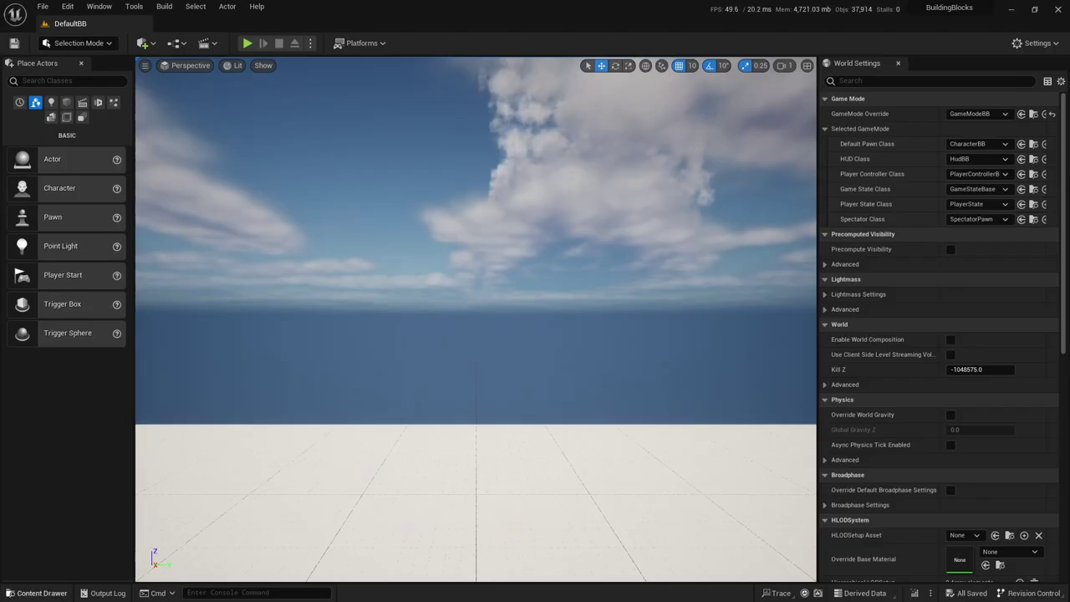
Open the GameModeBB blueprint from the project's Core content folder
click(42, 593)
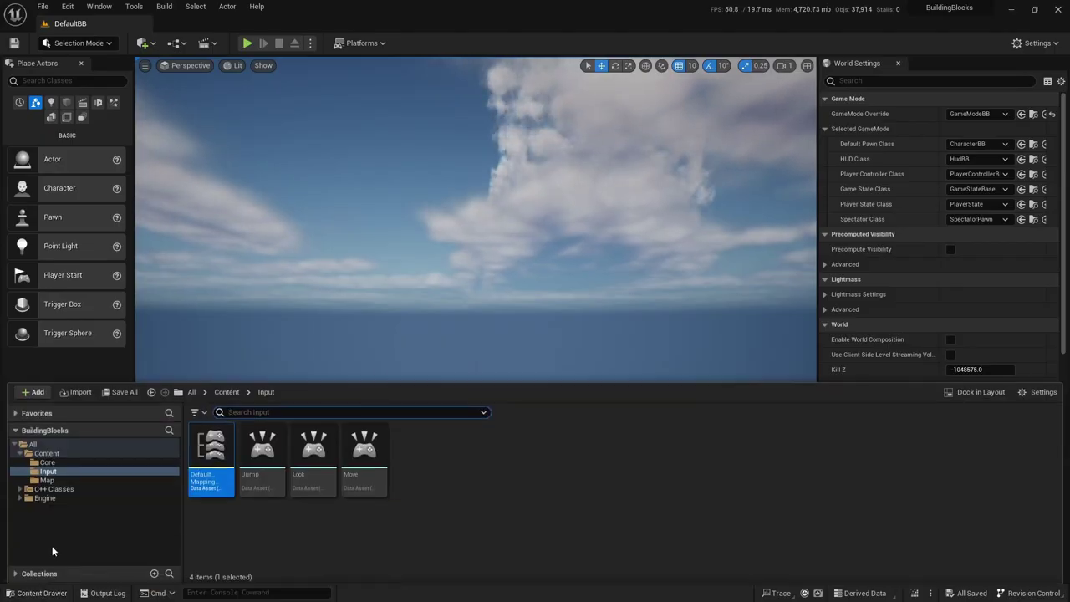
click(46, 464)
click(45, 471)
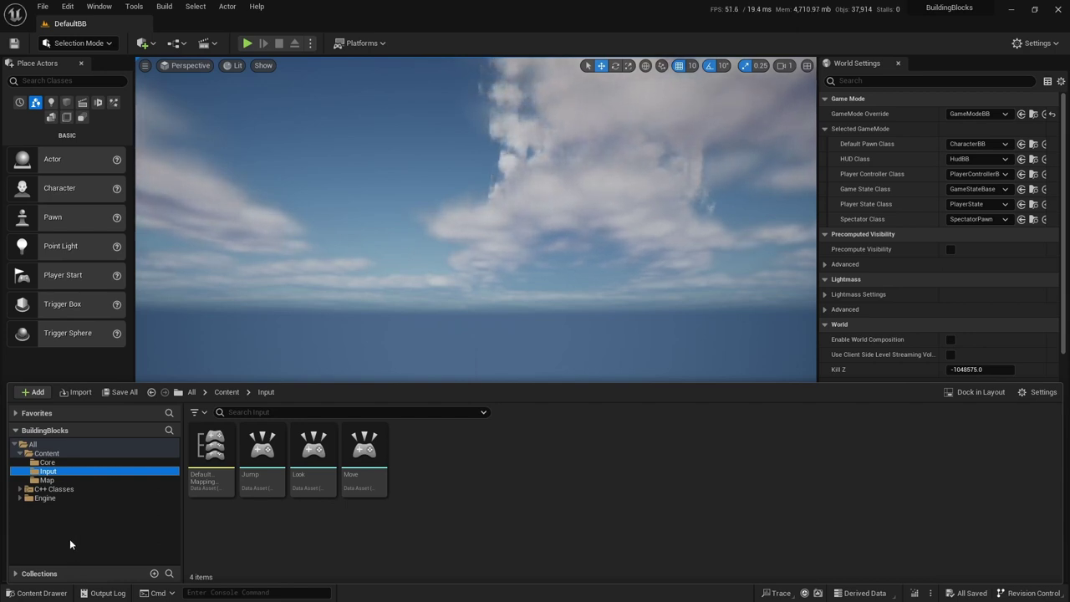
click(48, 462)
click(205, 456)
double_click(205, 456)
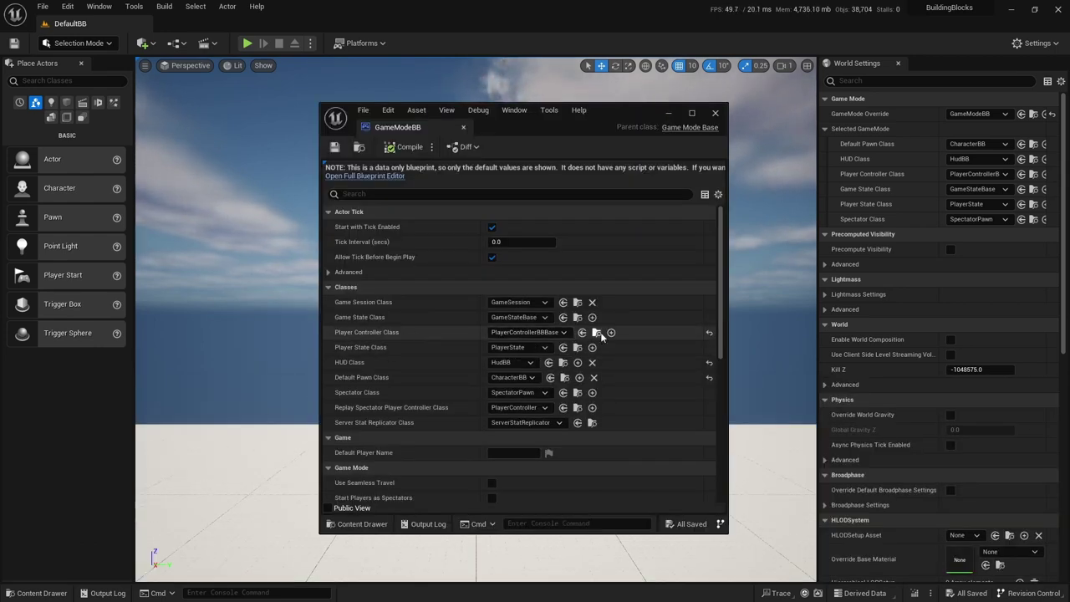
Reset GameModeBB's Player Controller Class to its default, then save and close the blueprint
click(710, 332)
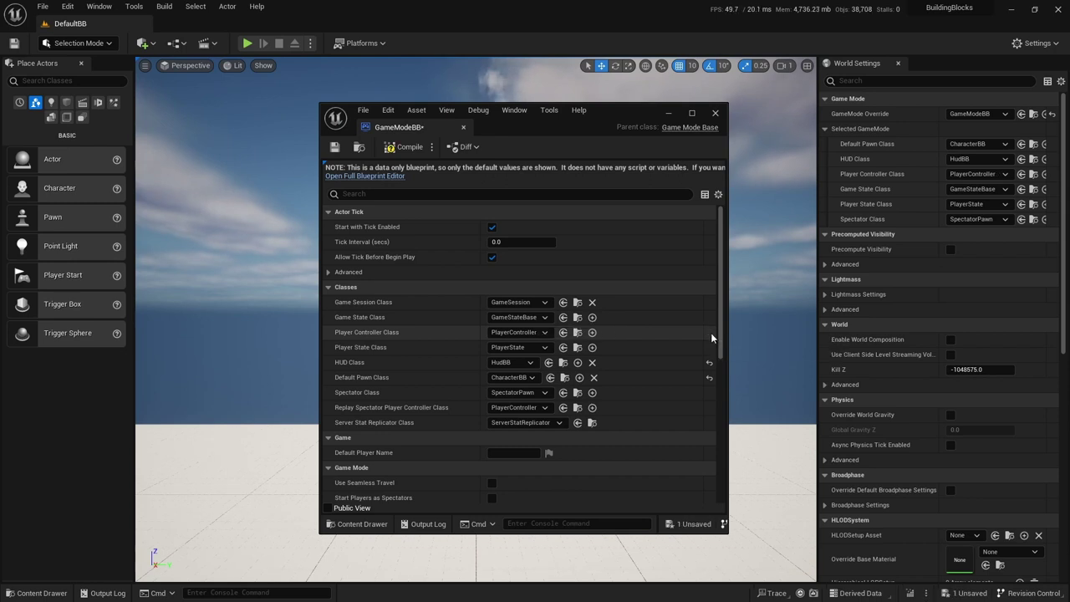
click(334, 147)
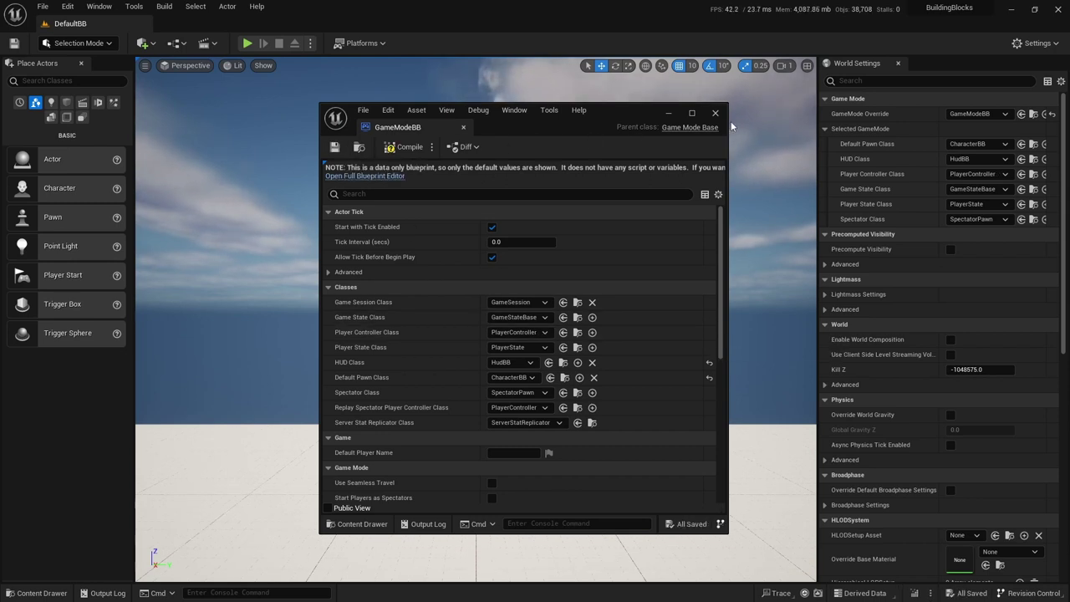
click(715, 113)
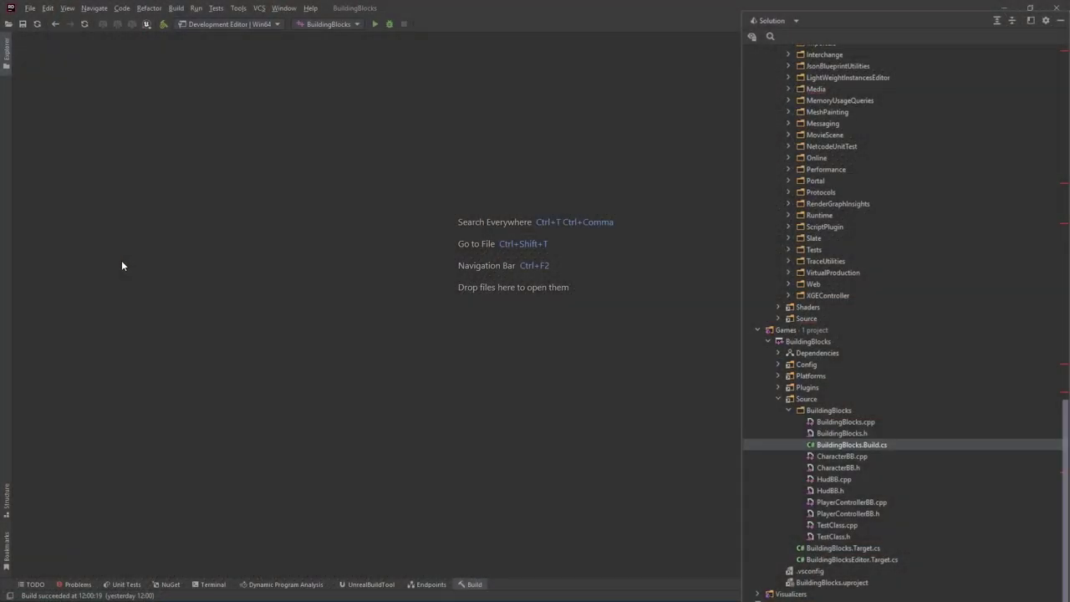
Open BuildingBlocks.Build.cs from the BuildingBlocks source folder in the code solution
click(806, 411)
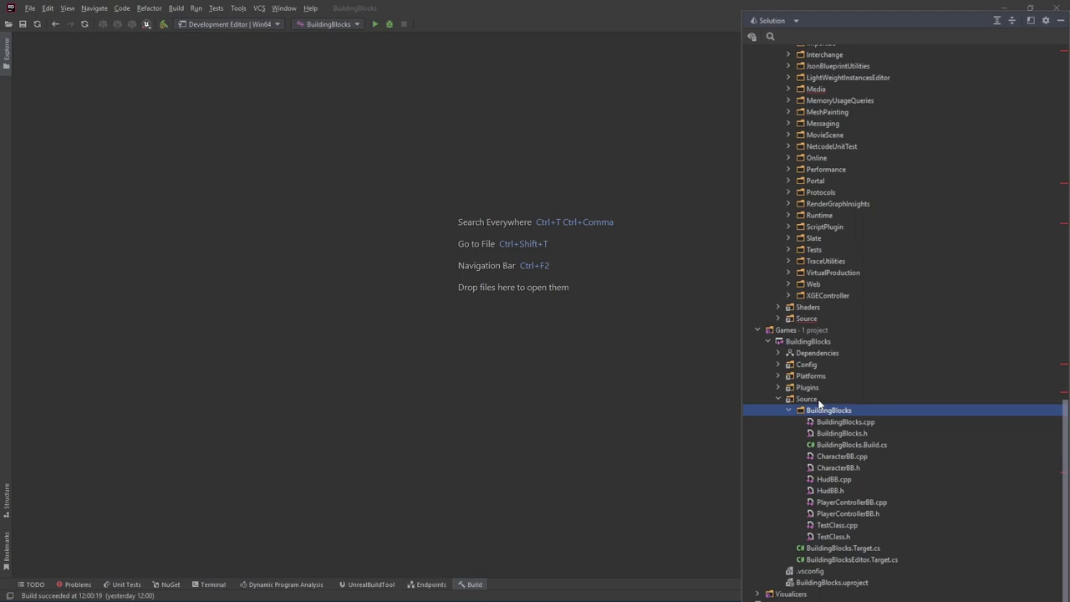
click(861, 448)
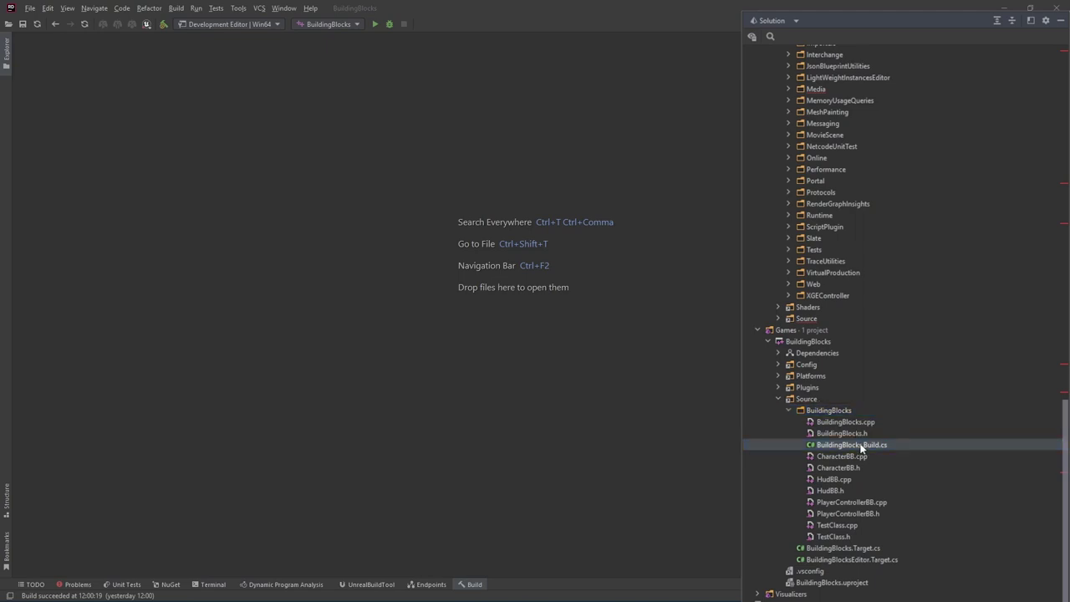
double_click(862, 447)
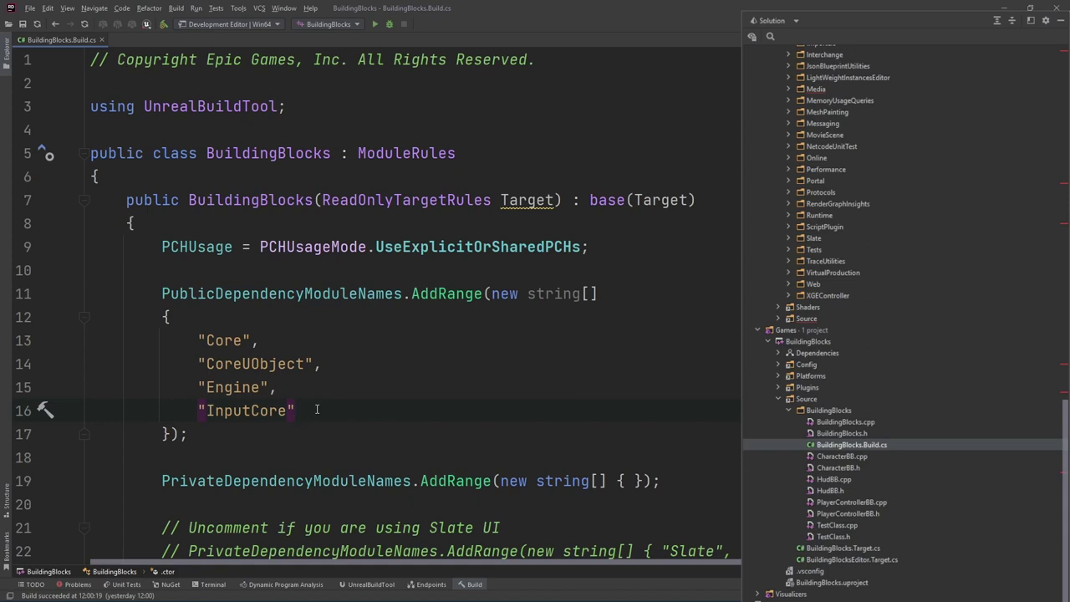
Add "EnhancedInput" after "InputCore" in the PublicDependencyModuleNames list
text(,)
key(Return)
text("enh)
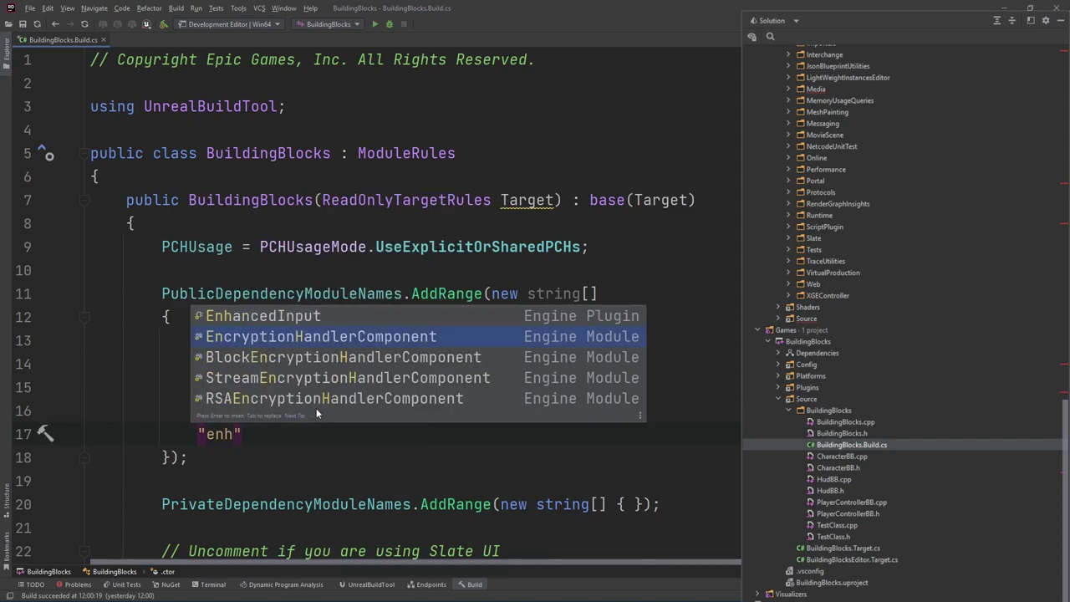
key(Up)
key(Return)
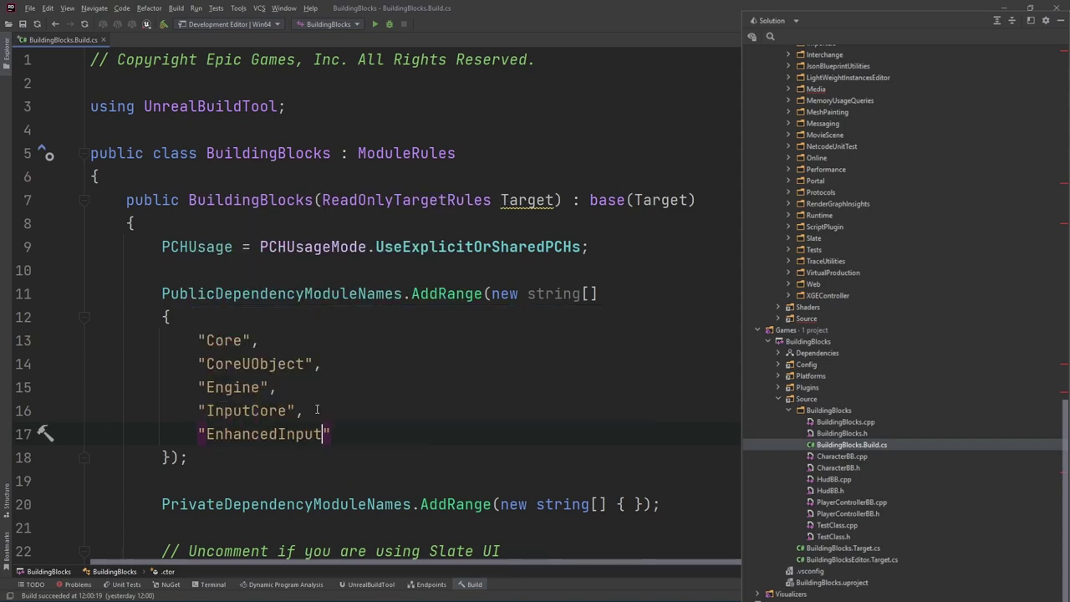